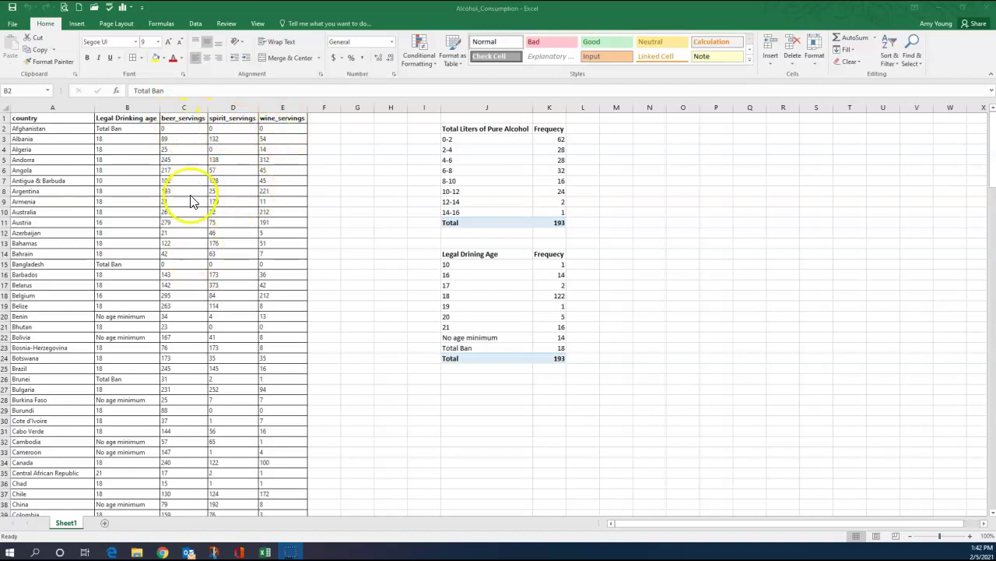
- Examine the blank Mean, Median and Mode rows below the country data for the drinking age and servings columns
scroll(191, 200, "down", 7)
scroll(190, 200, "down", 20)
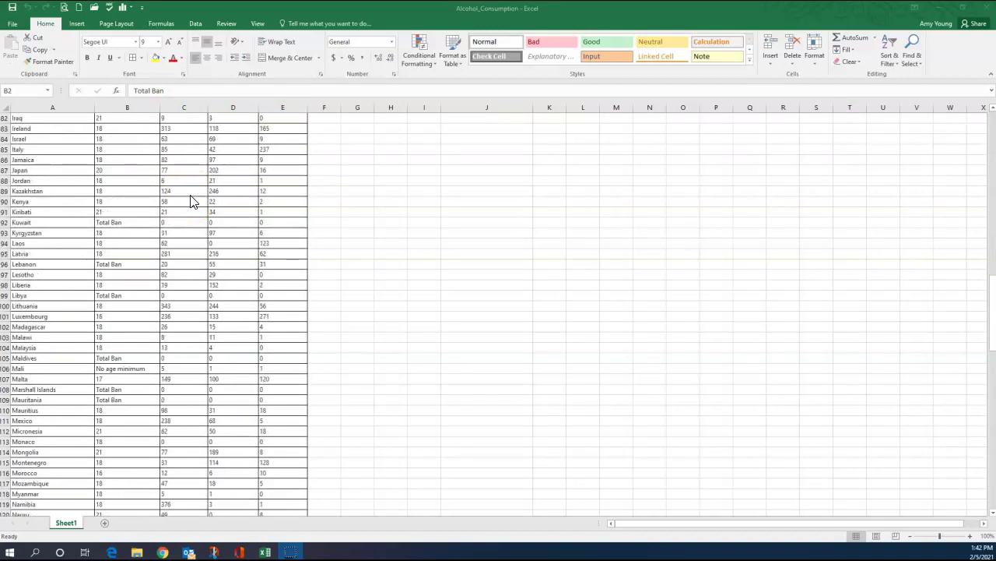
scroll(192, 201, "down", 20)
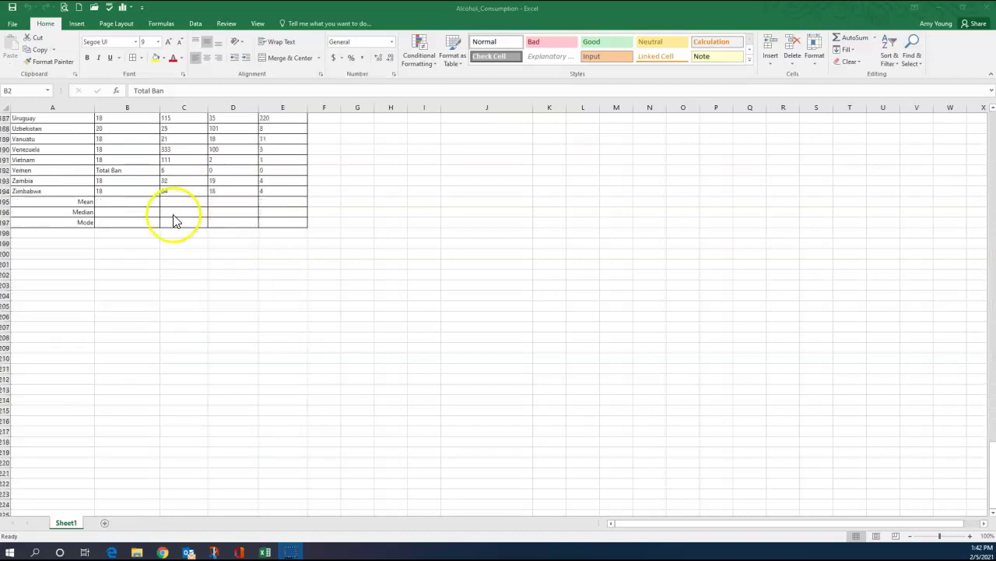
left_click(81, 204)
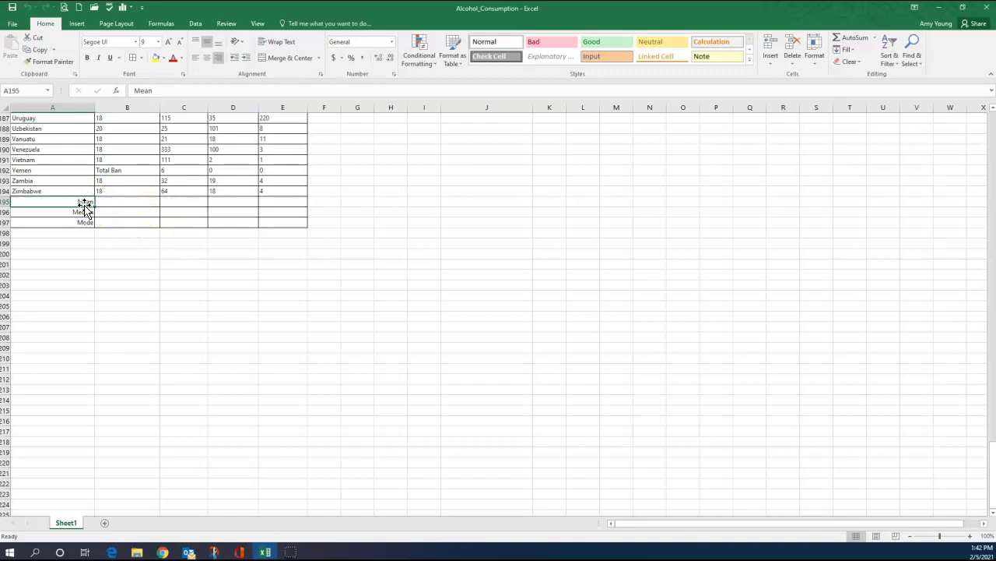
left_click(80, 213)
left_click(80, 222)
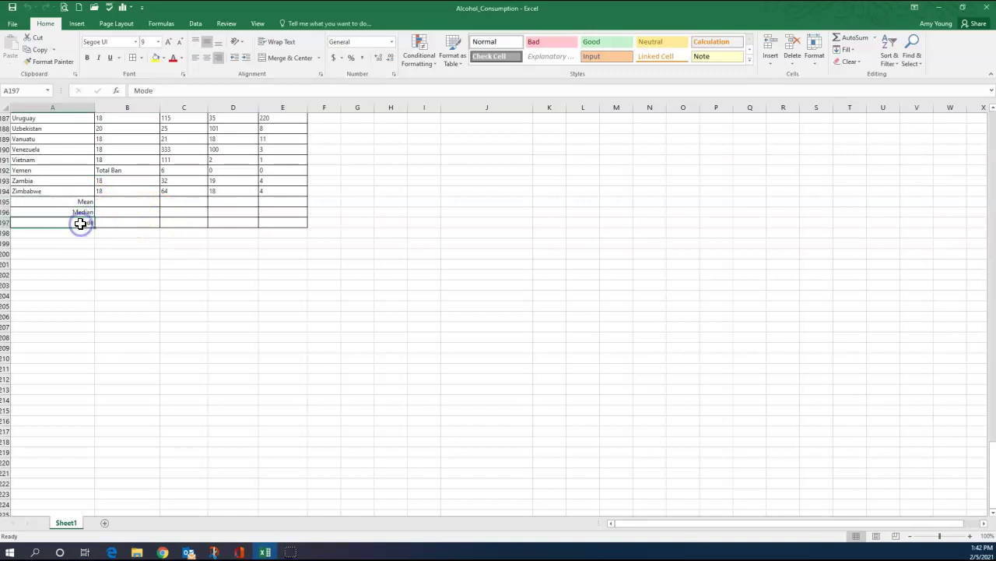
left_click_drag(130, 199, 123, 224)
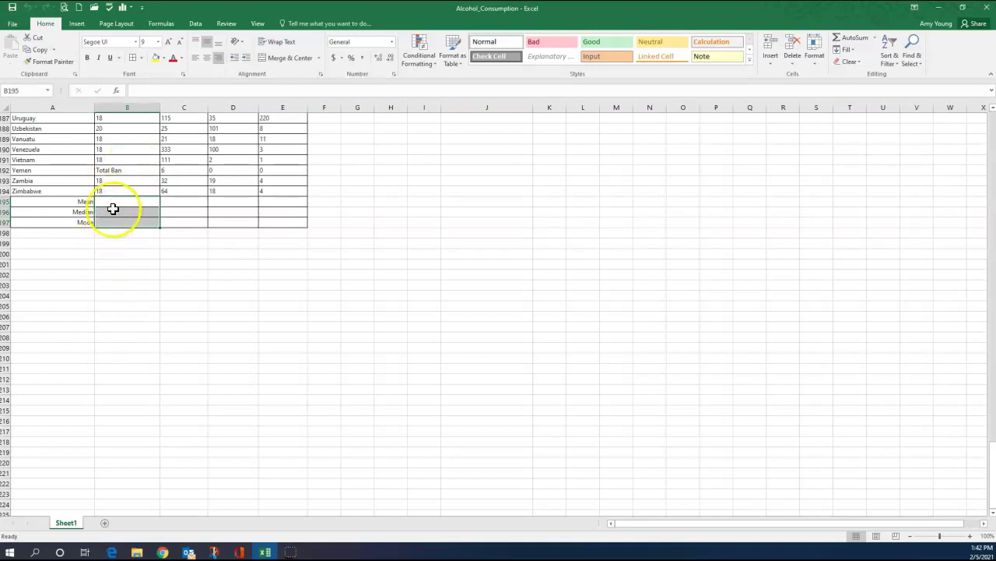
left_click(179, 203)
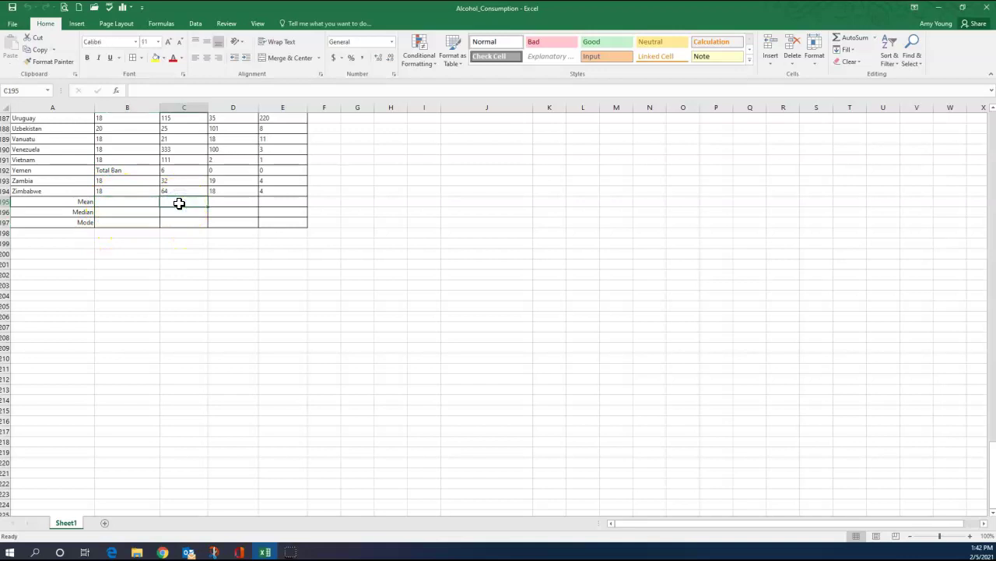
left_click(218, 201)
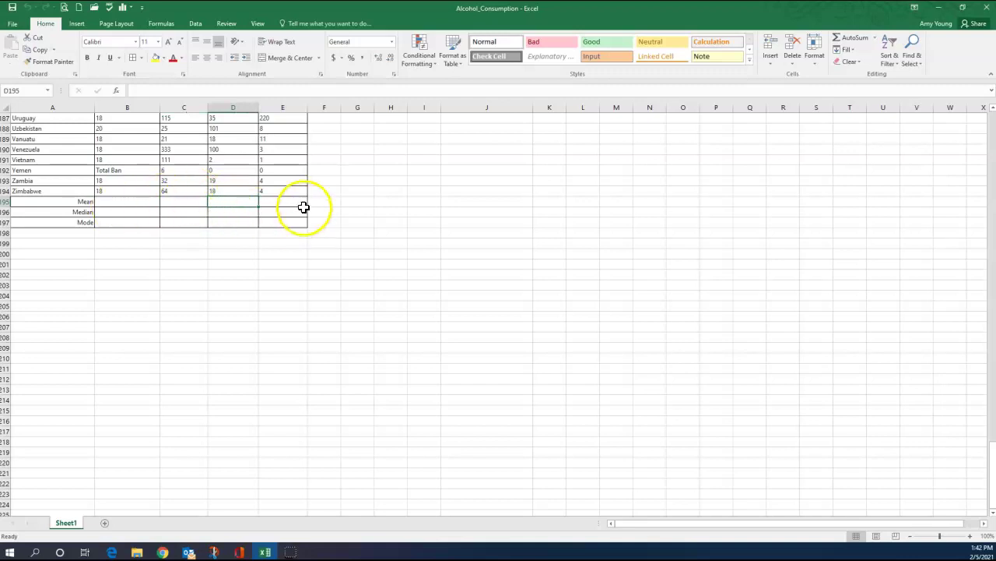
left_click(301, 204)
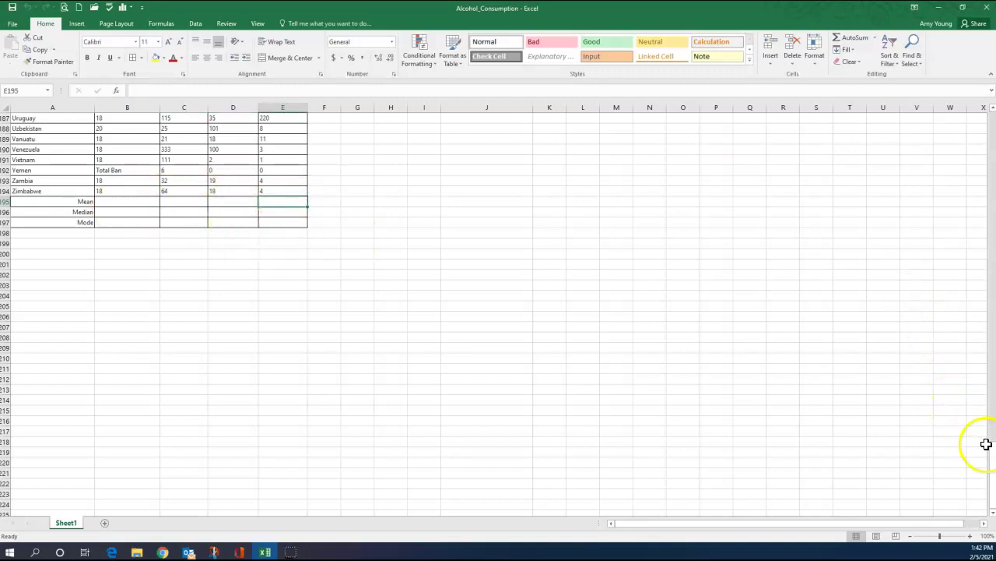
- Freeze the header row of the sheet so the column names stay in view throughout the country list
left_click_drag(987, 472, 980, 106)
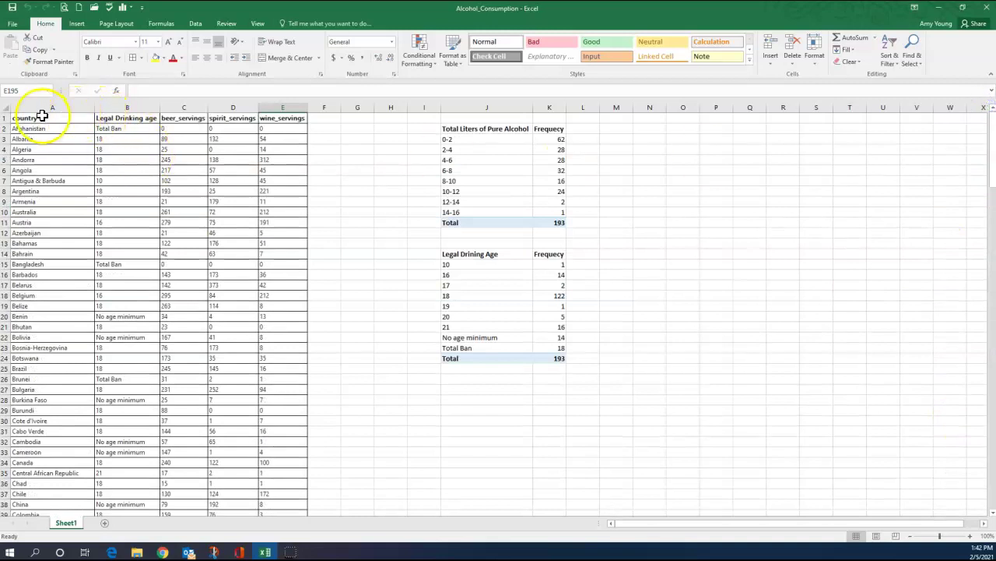
left_click(4, 118)
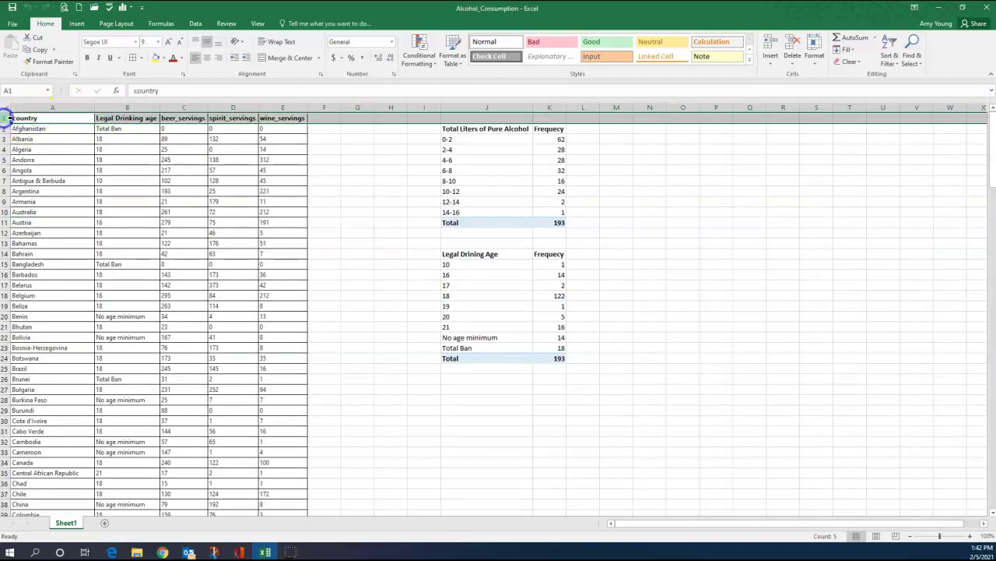
left_click(267, 25)
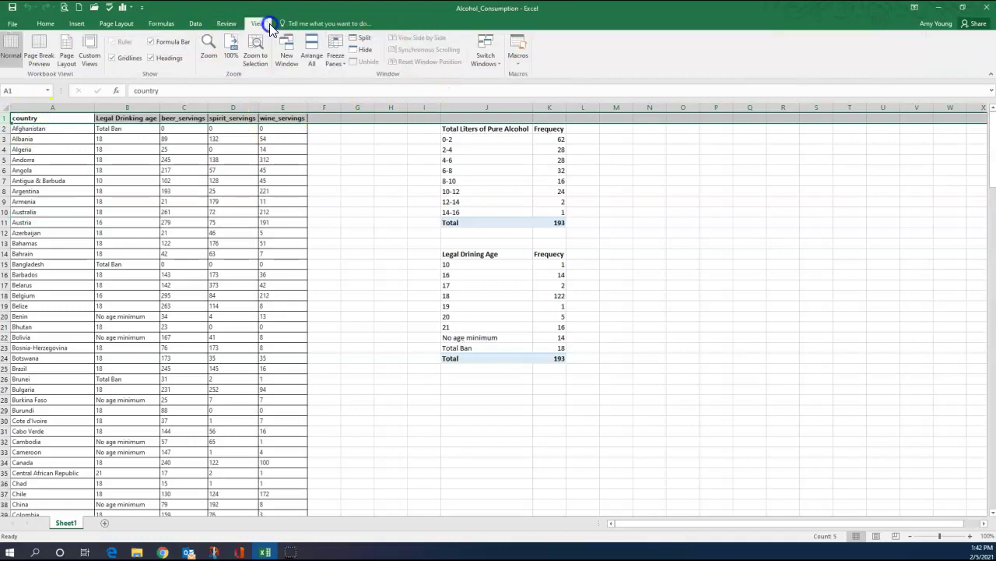
left_click(336, 55)
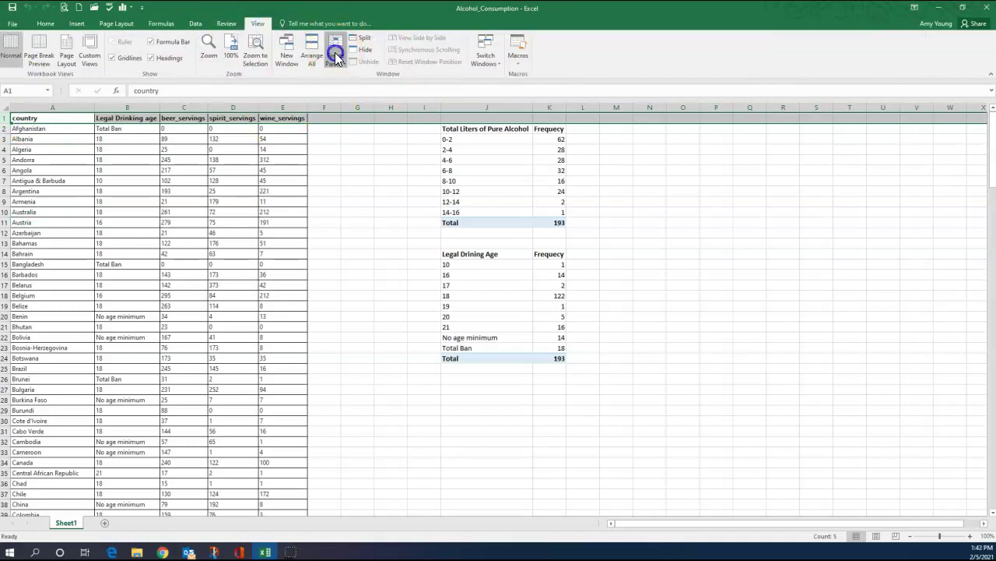
left_click(376, 102)
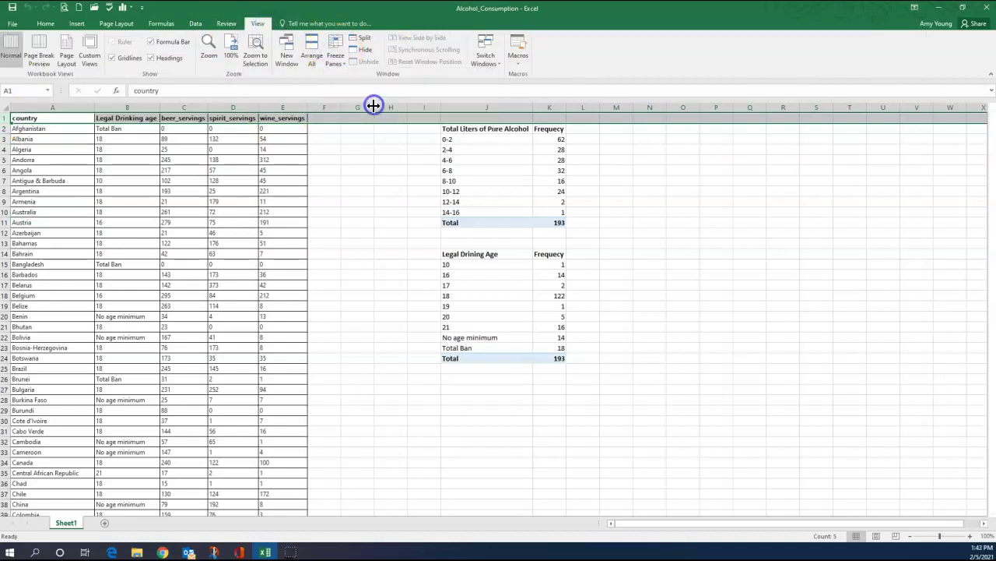
scroll(265, 231, "down", 5)
scroll(265, 231, "up", 5)
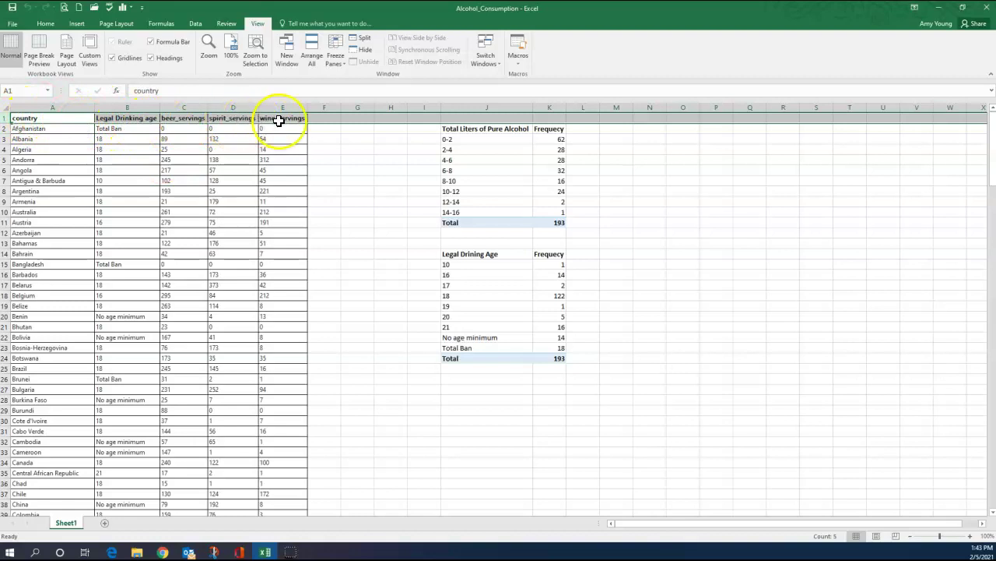
scroll(214, 193, "down", 20)
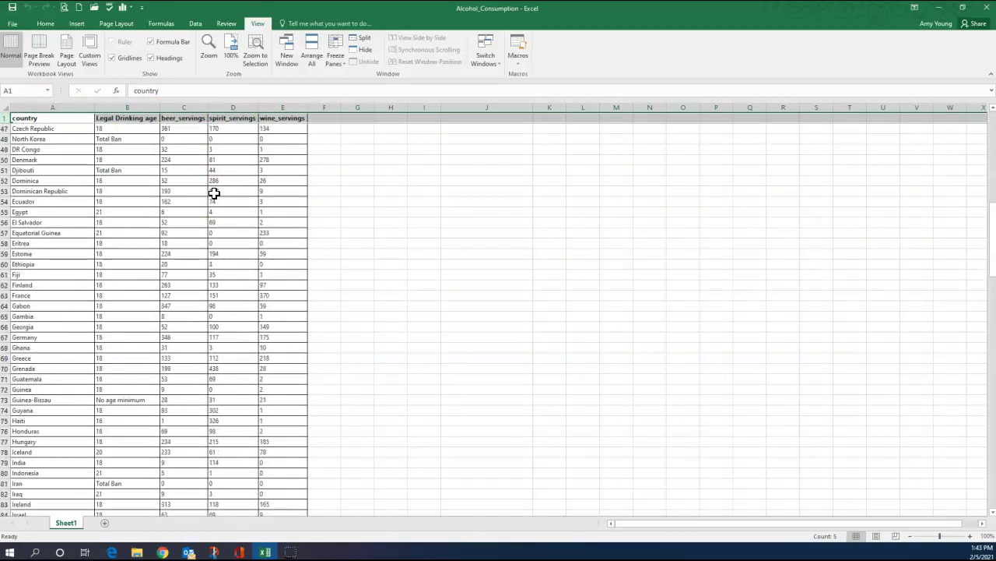
scroll(215, 193, "down", 20)
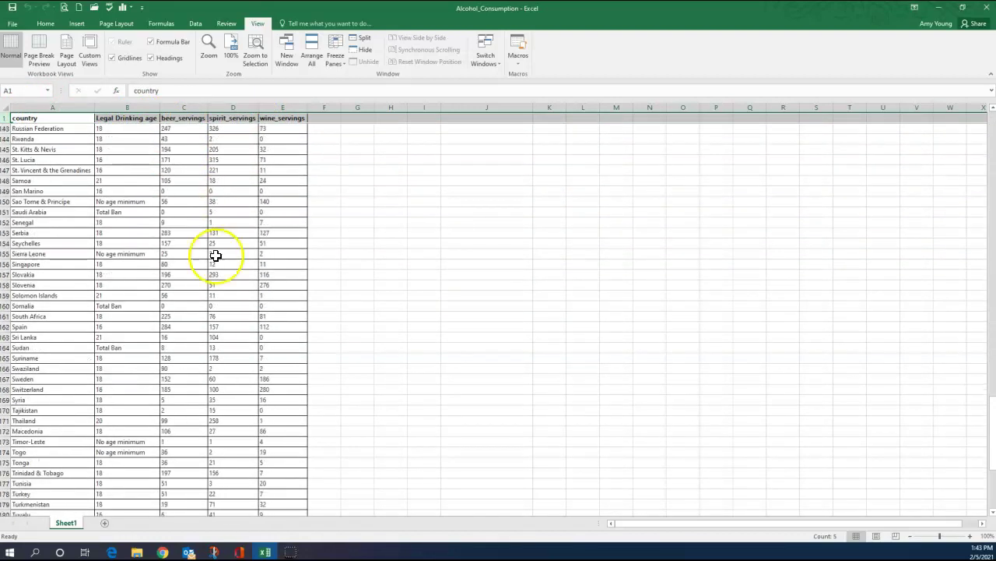
scroll(166, 216, "up", 20)
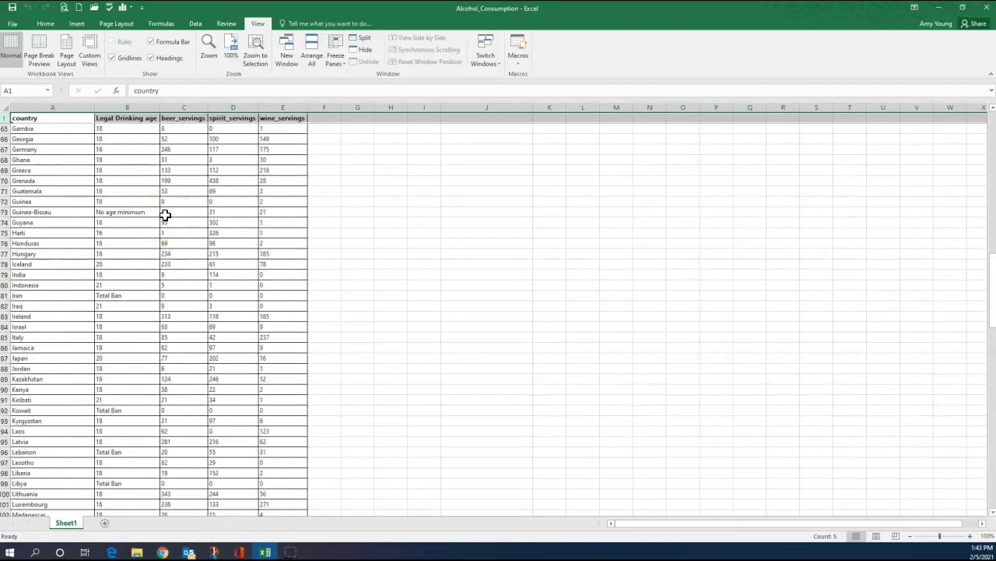
scroll(166, 215, "up", 13)
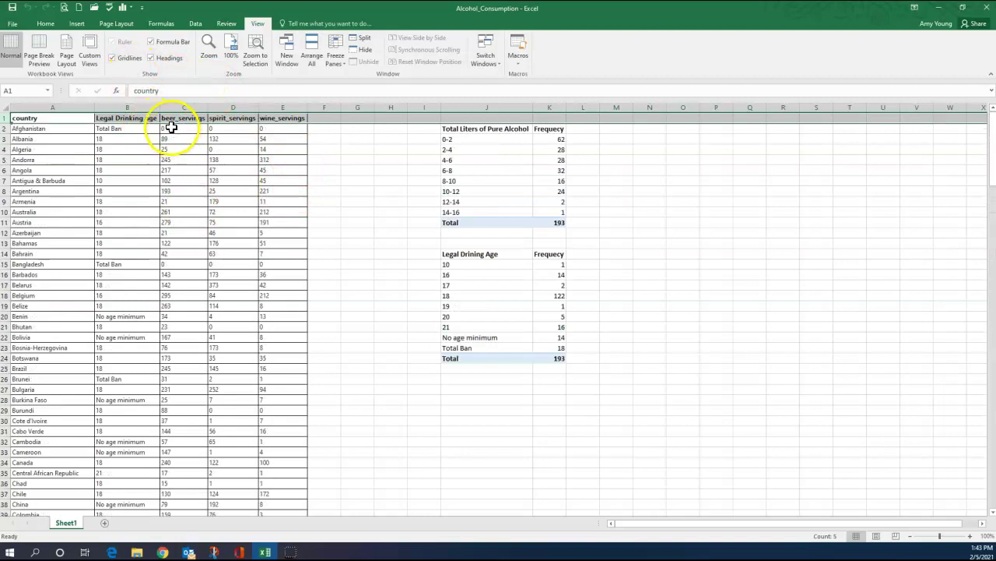
- Calculate the mean of the beer_servings column in cell C195 with the AVERAGE function over C2:C194
scroll(289, 296, "down", 15)
scroll(288, 298, "down", 20)
scroll(280, 290, "down", 10)
left_click(192, 169)
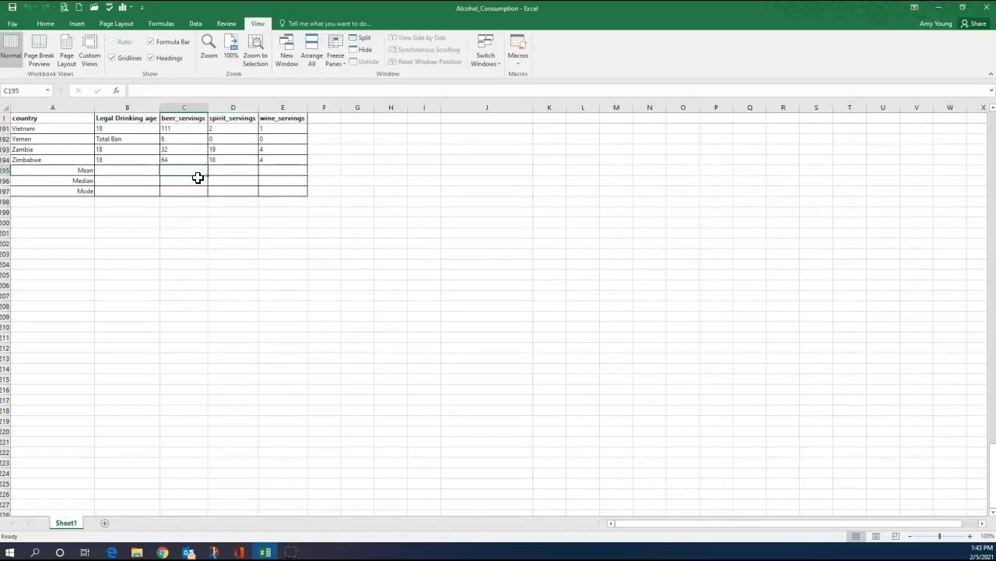
scroll(198, 178, "up", 2)
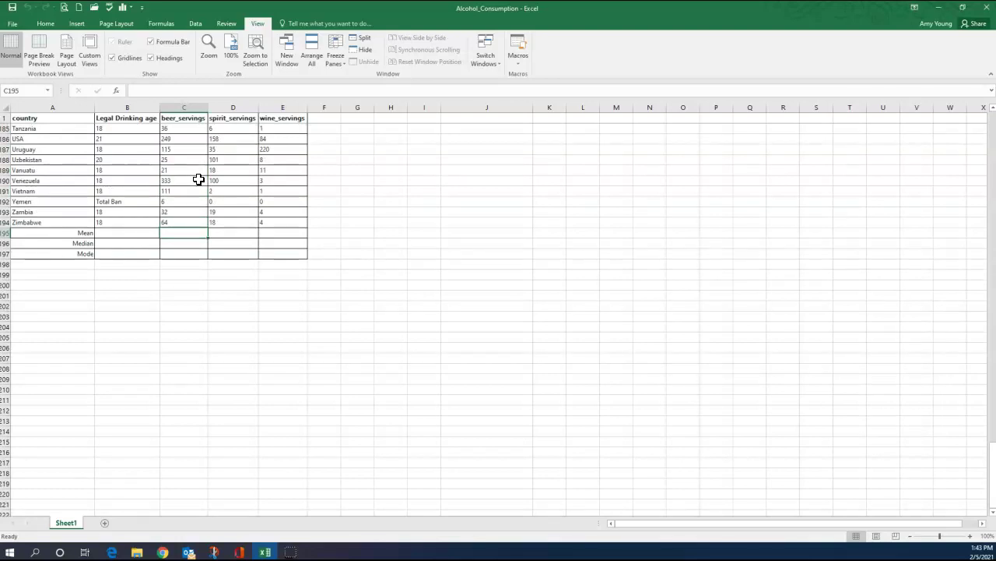
type("=")
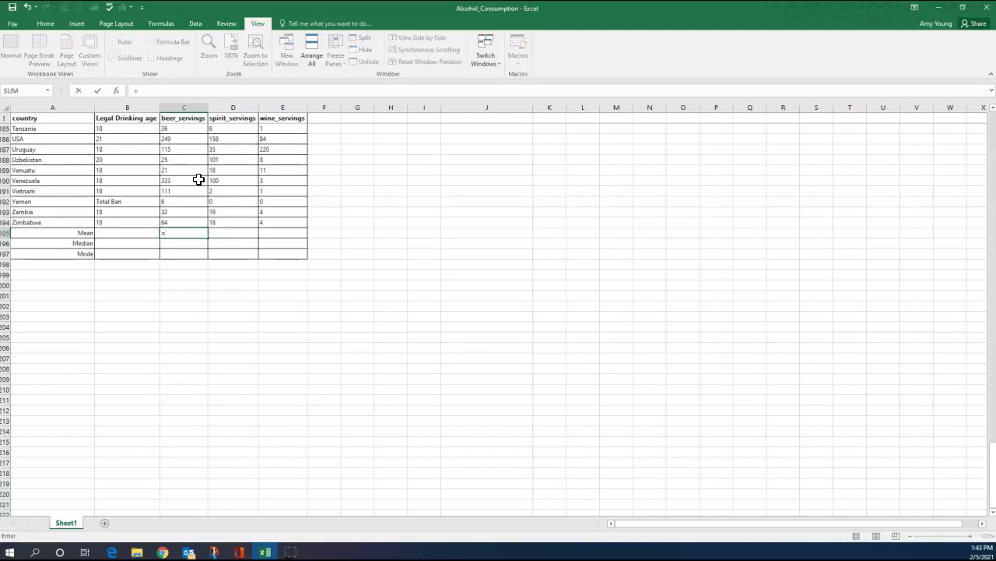
type("a")
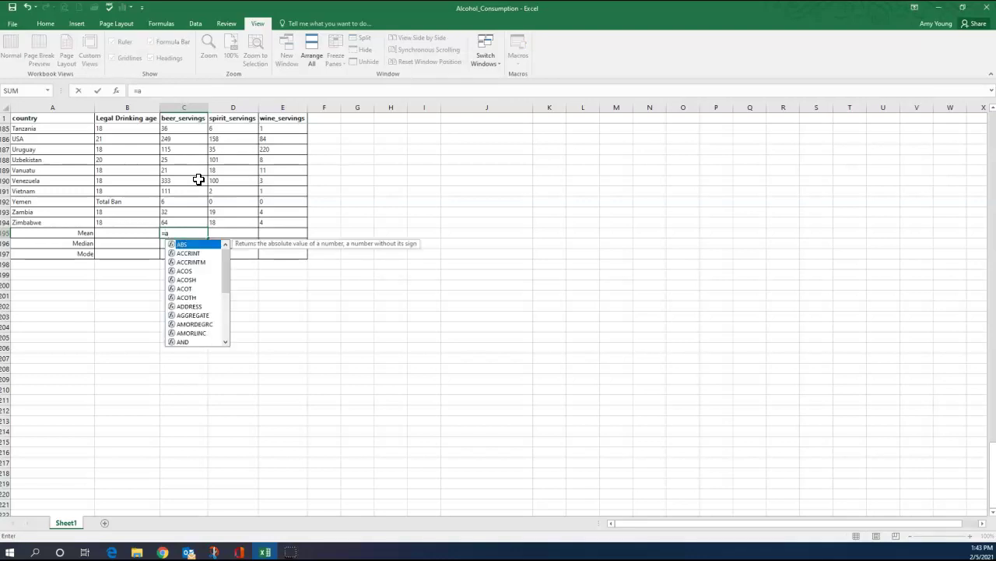
type("ver")
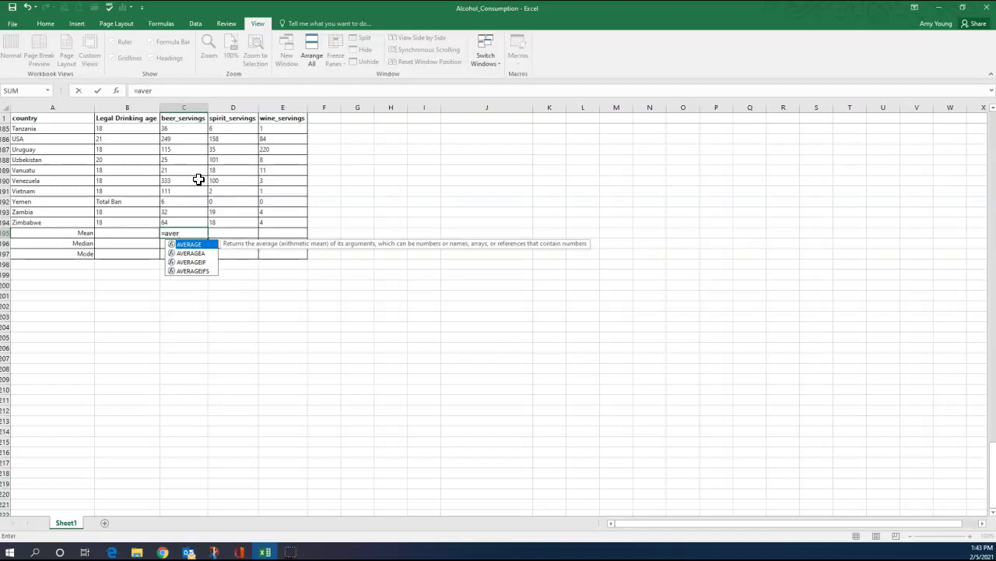
double_click(190, 245)
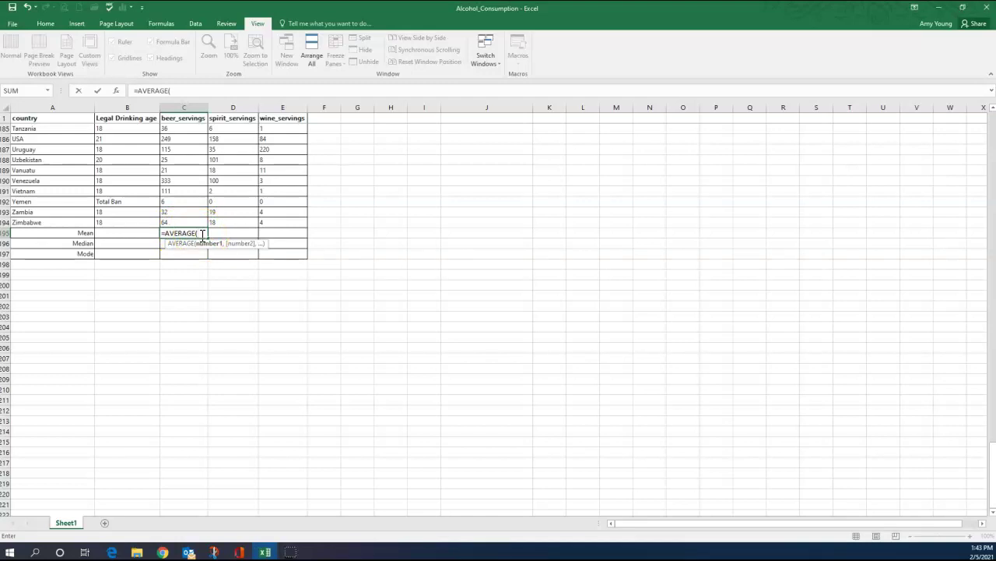
left_click(198, 233)
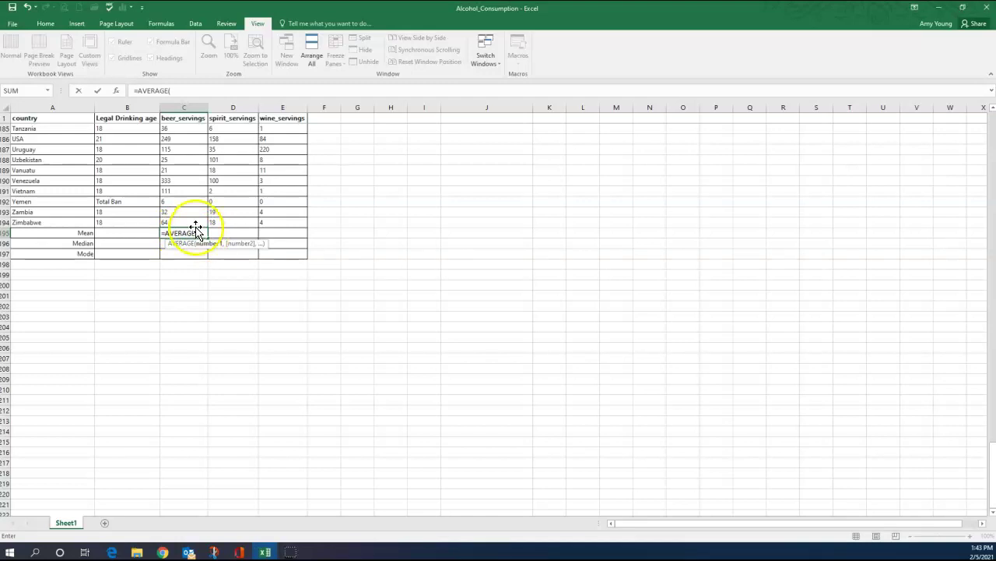
left_click(993, 464)
left_click_drag(992, 464, 970, 124)
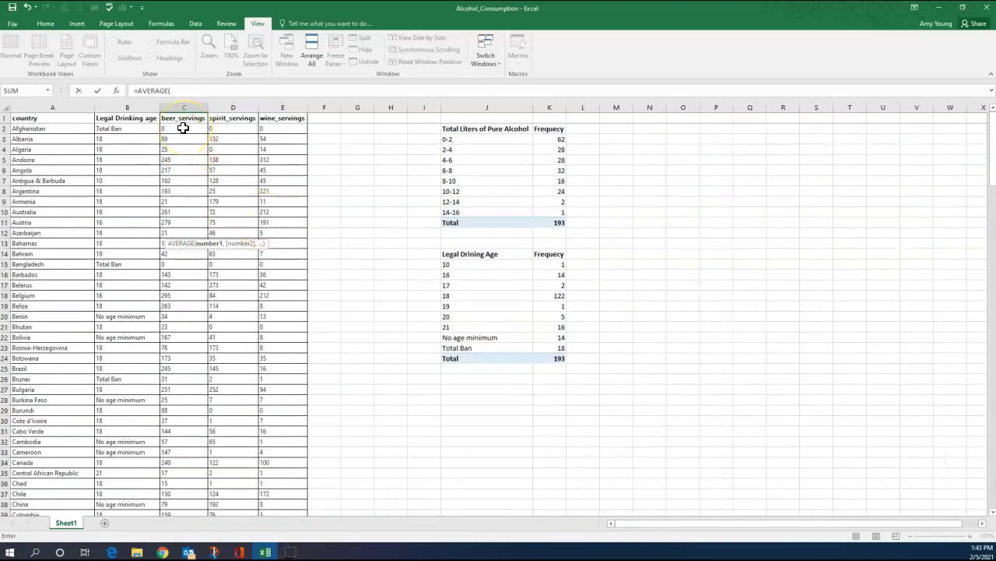
left_click_drag(183, 128, 178, 160)
mouse_move(185, 471)
left_mouse_down()
mouse_move(186, 544)
mouse_move(199, 462)
left_mouse_up()
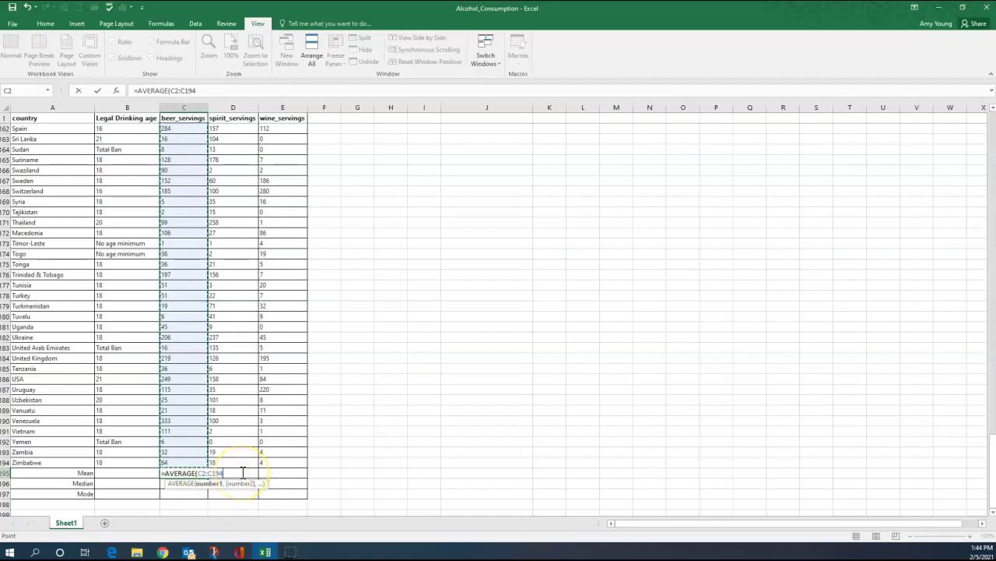
key("Return")
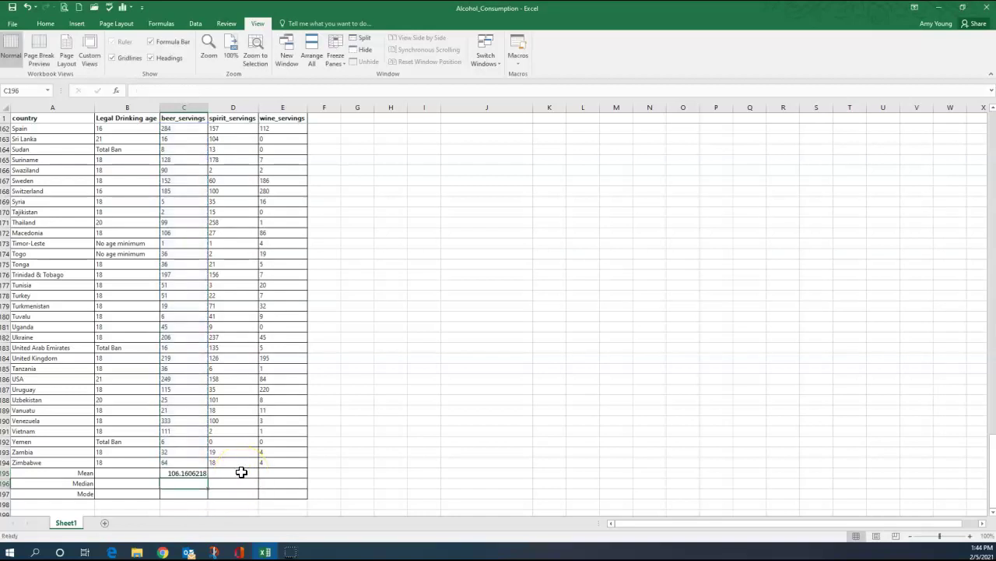
- Copy the beer_servings mean formula across to D195:E195 for spirit and wine servings, and check the copied ranges
left_click(191, 472)
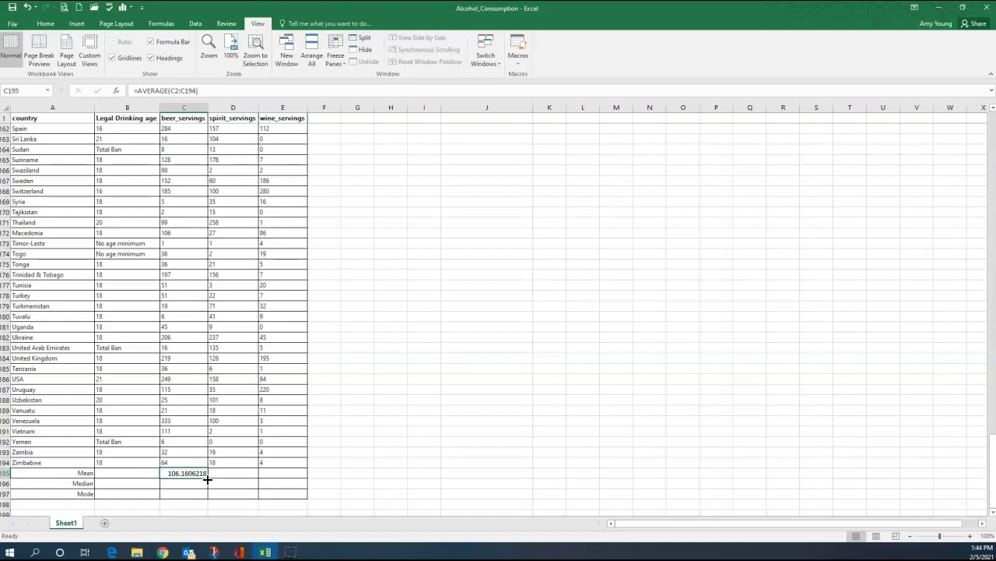
left_click_drag(208, 479, 289, 482)
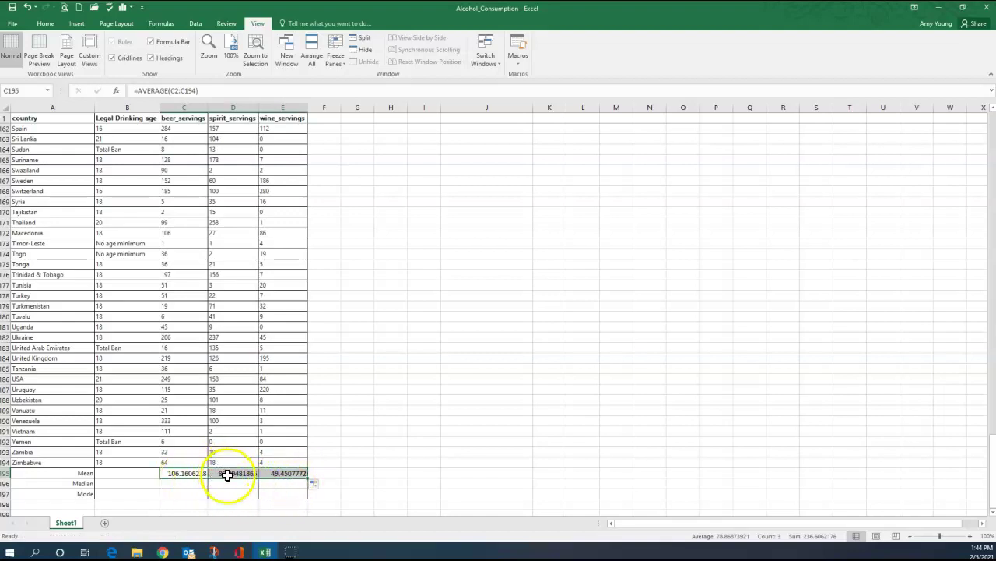
left_click(226, 473)
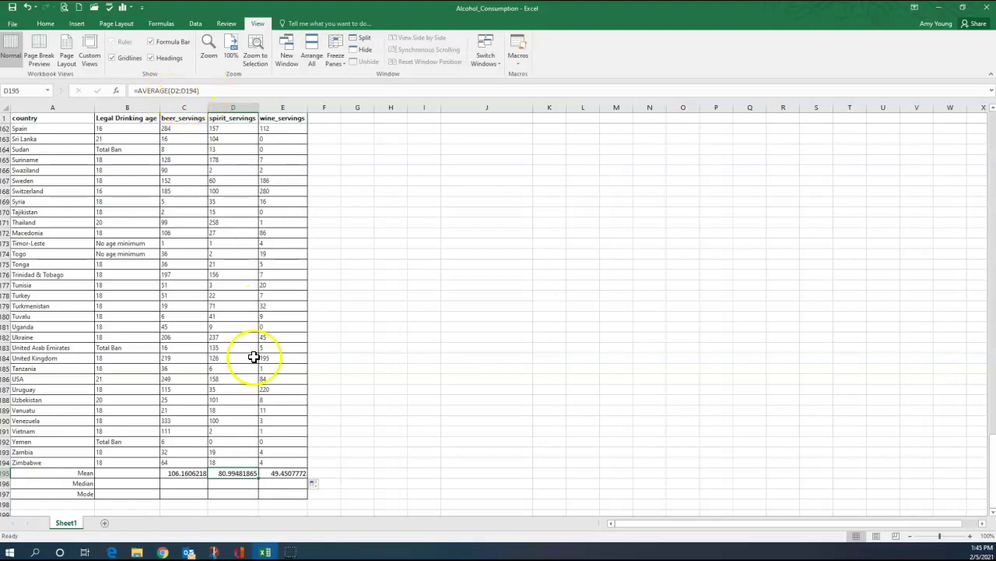
left_click(278, 473)
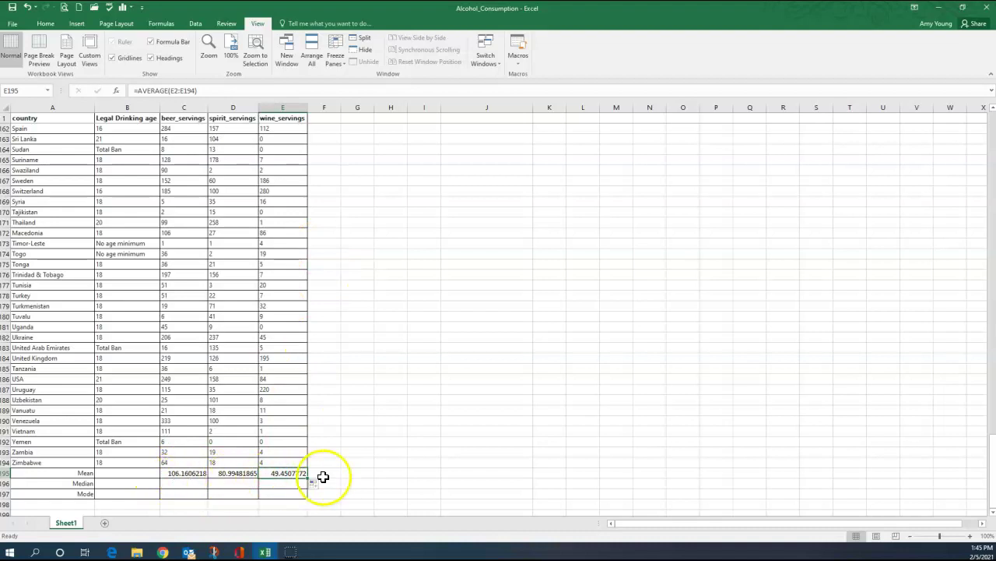
- Calculate the beer_servings median in C196 with MEDIAN over C2:C194, and copy the formula across to D196:E196
left_click(189, 483)
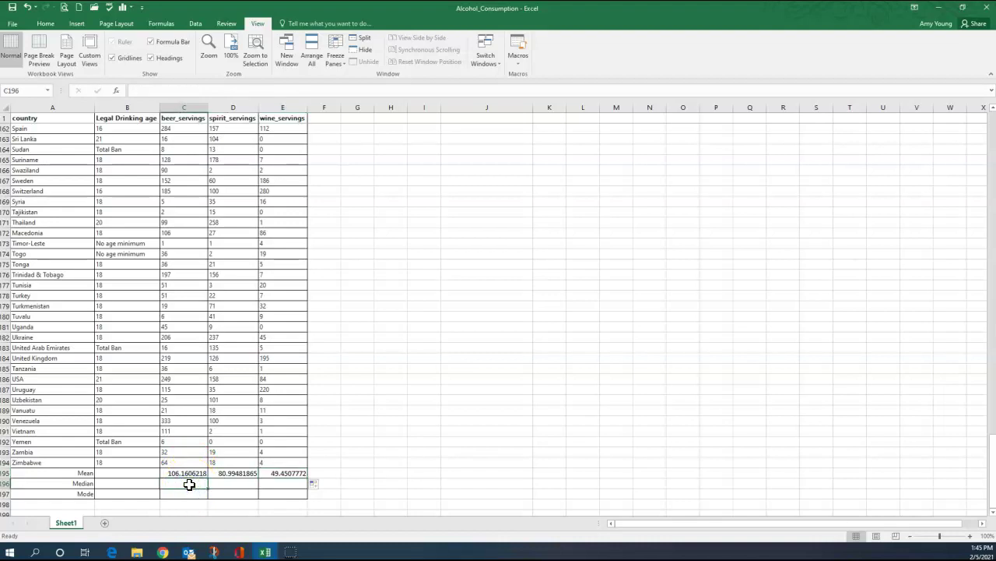
type("=Me")
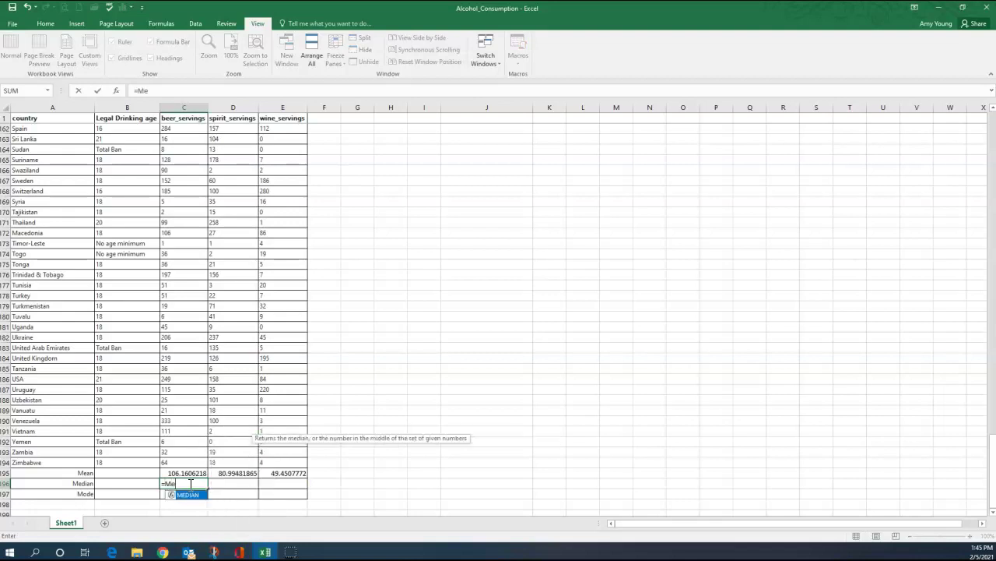
type("dian")
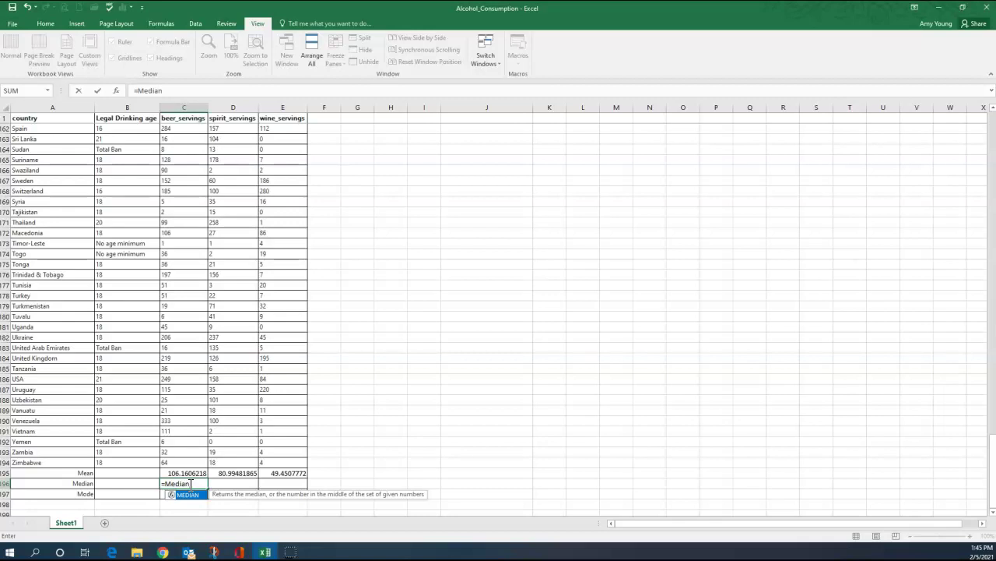
type("(")
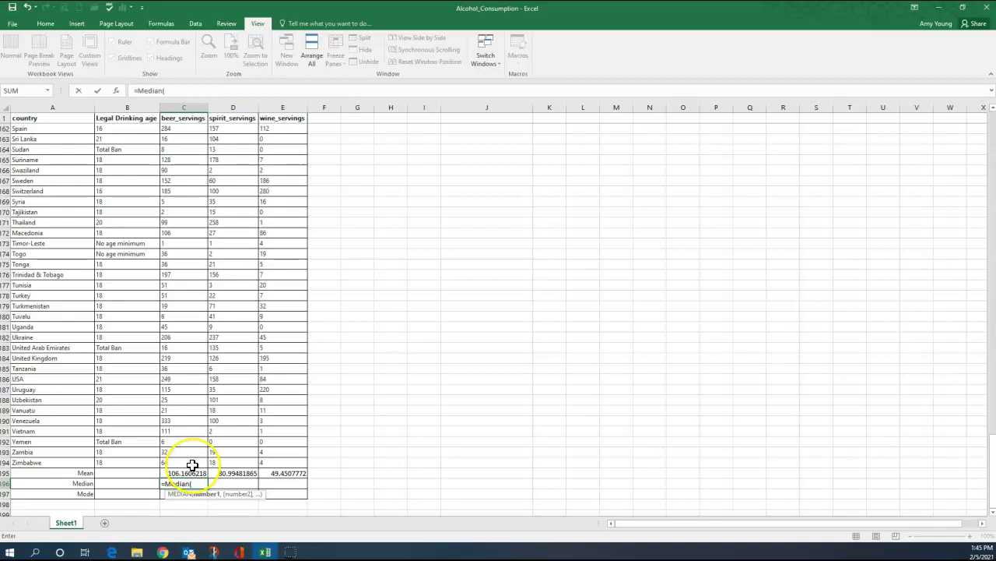
type("C")
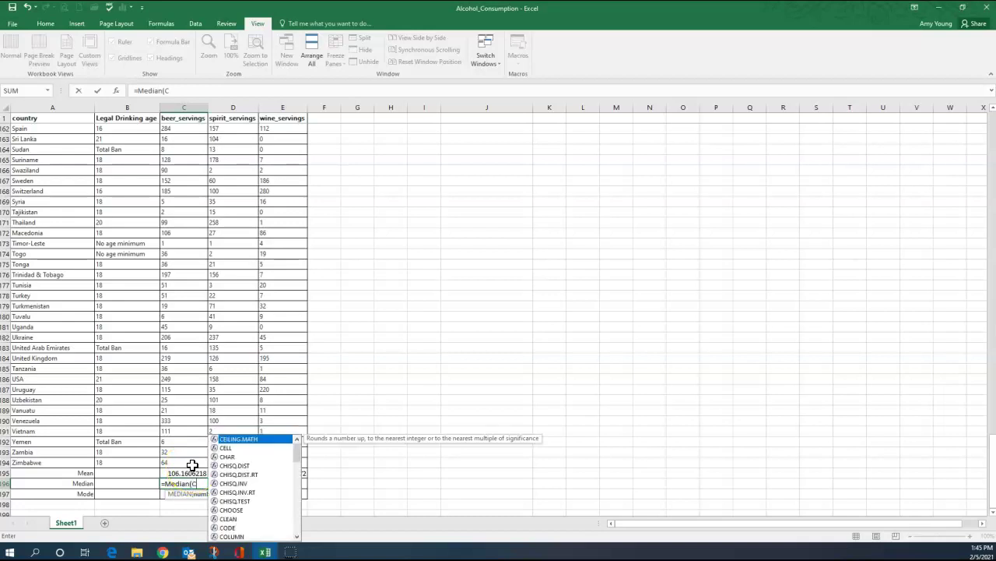
type("2:")
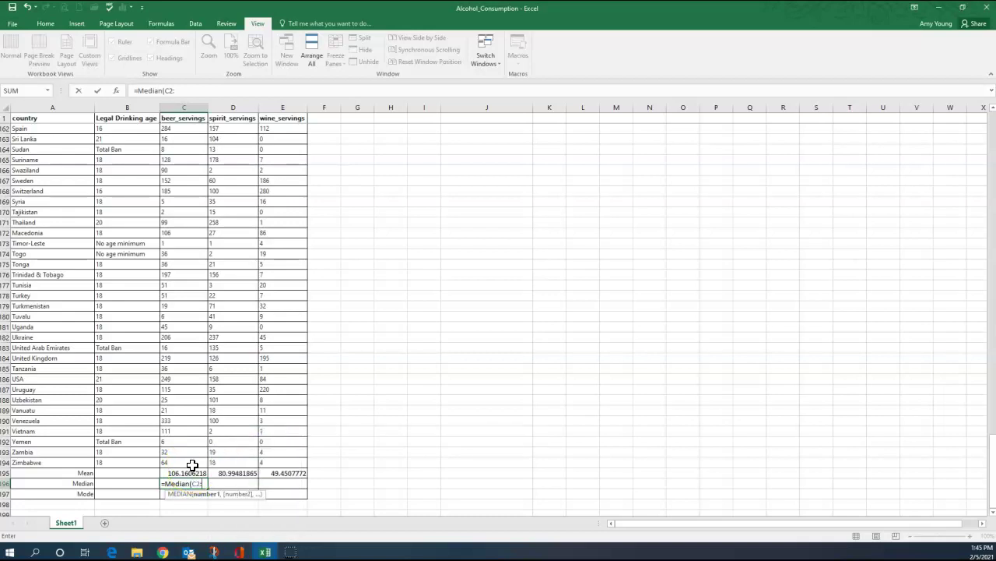
type("C194")
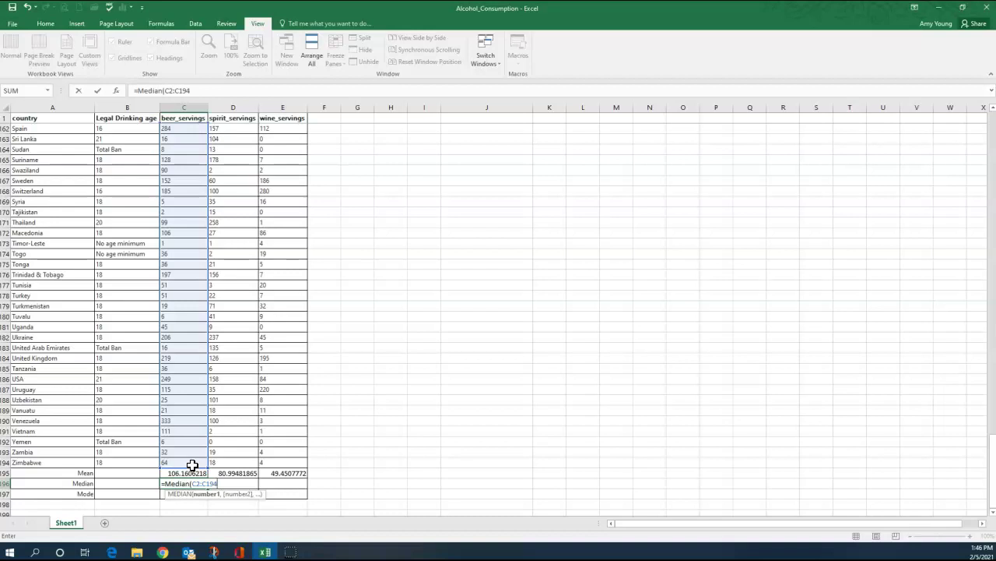
key("Return")
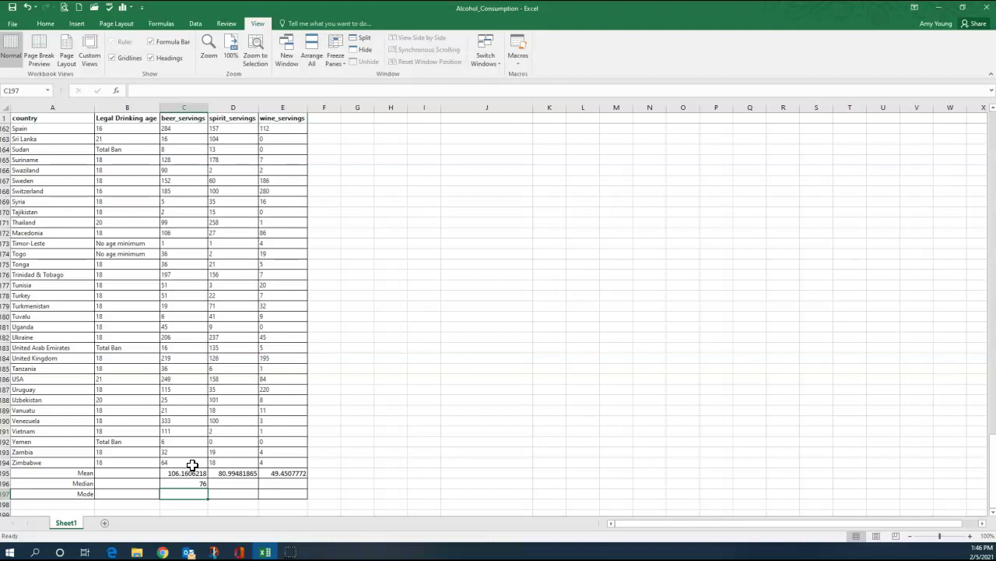
left_click(192, 482)
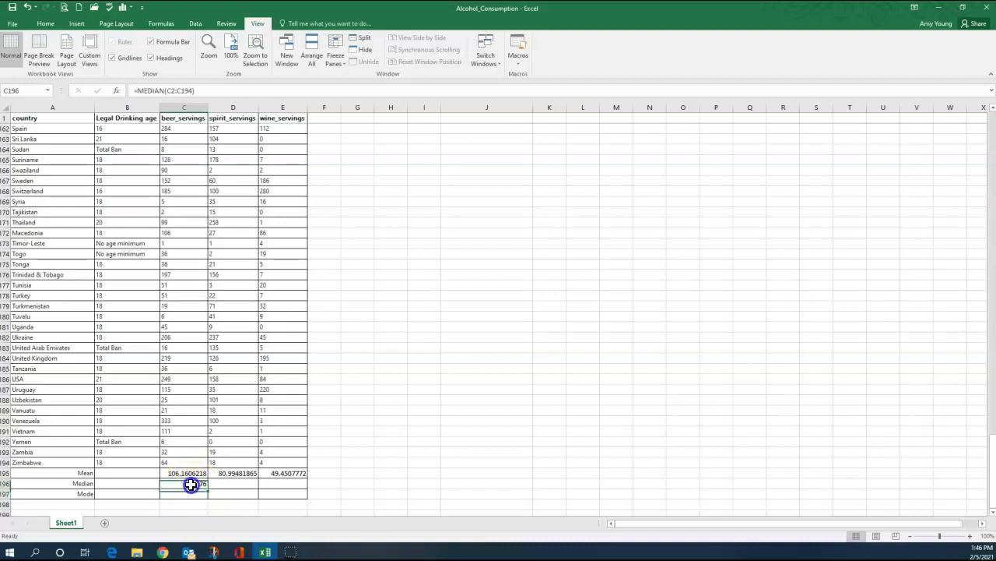
left_click_drag(207, 487, 301, 489)
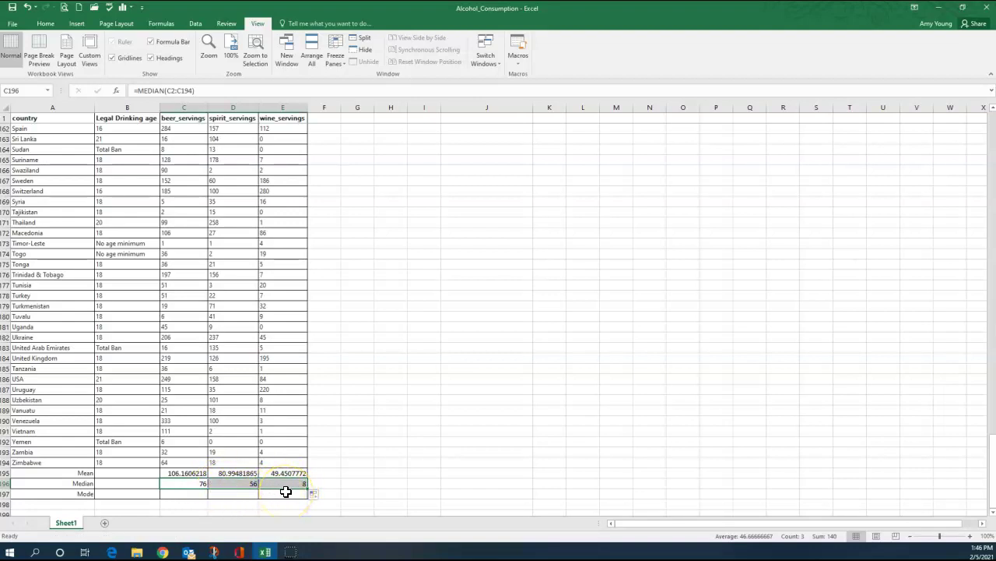
- Calculate the beer_servings mode in C197 with MODE.MULT over C2:C194, and copy the formula across to D197:E197
left_click(182, 493)
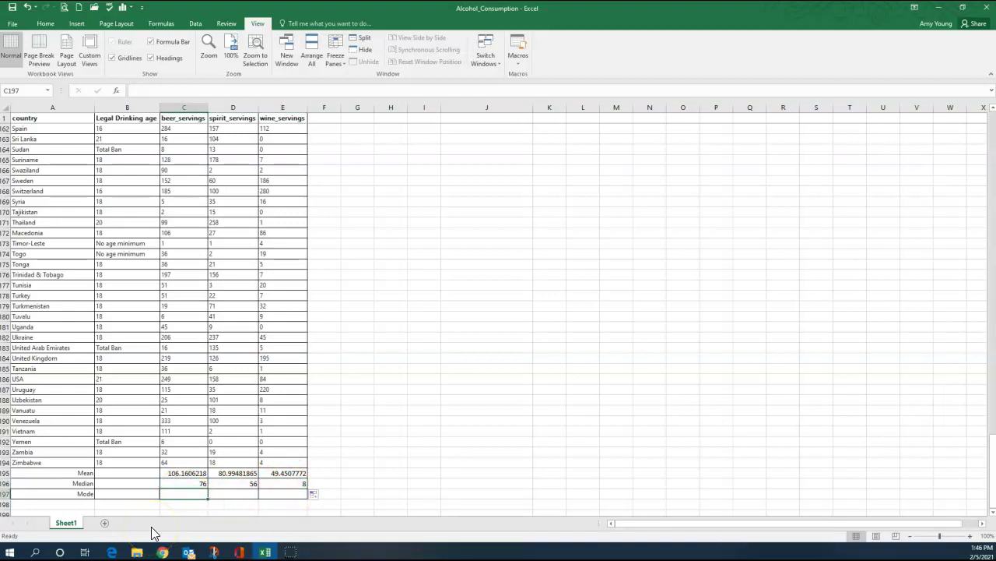
type("=")
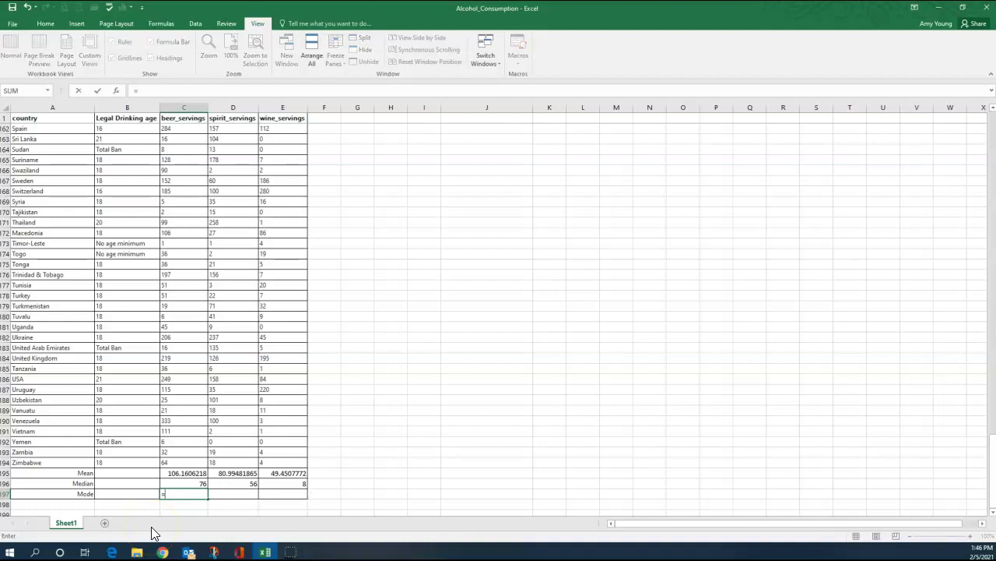
type("mode")
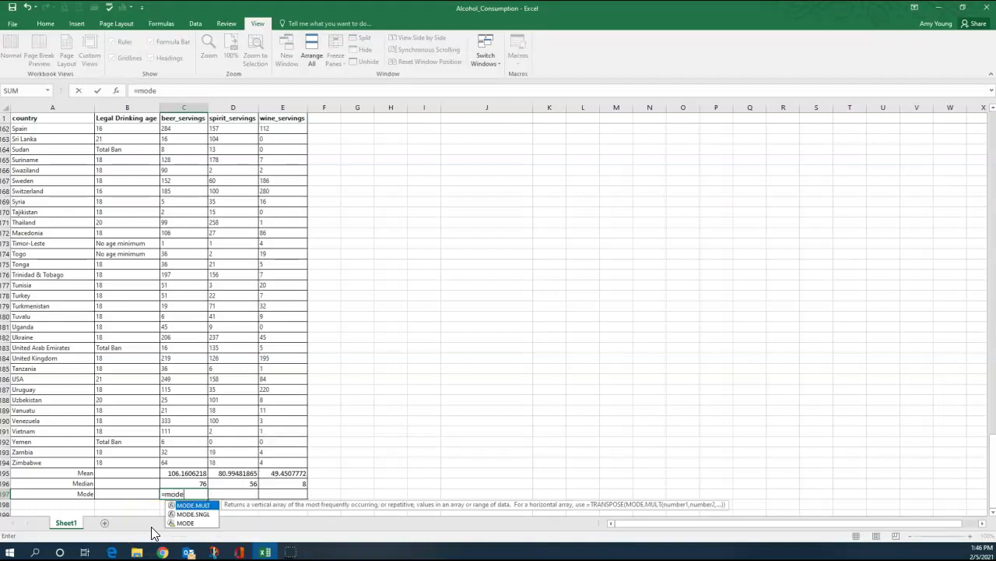
key("BackSpace")
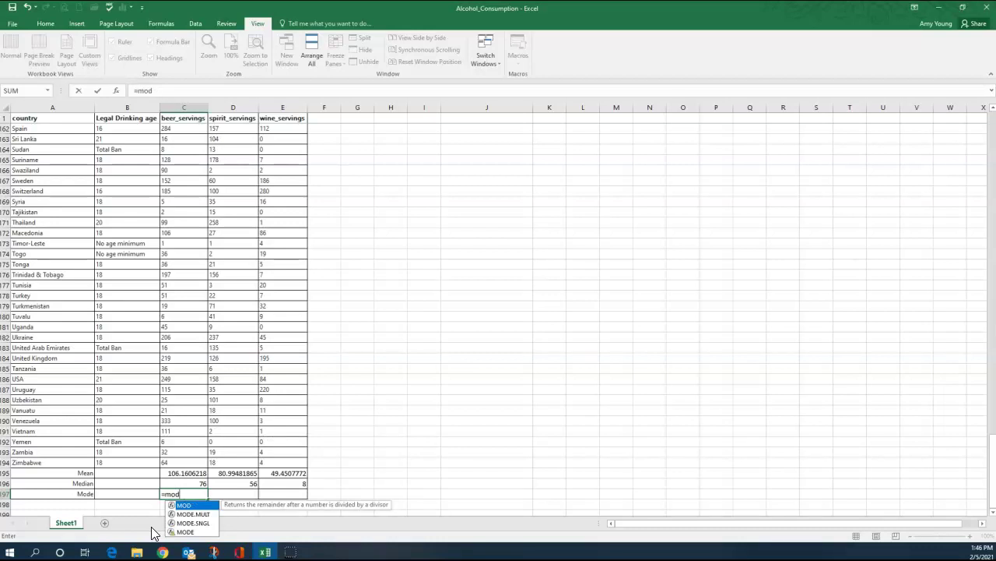
type("e")
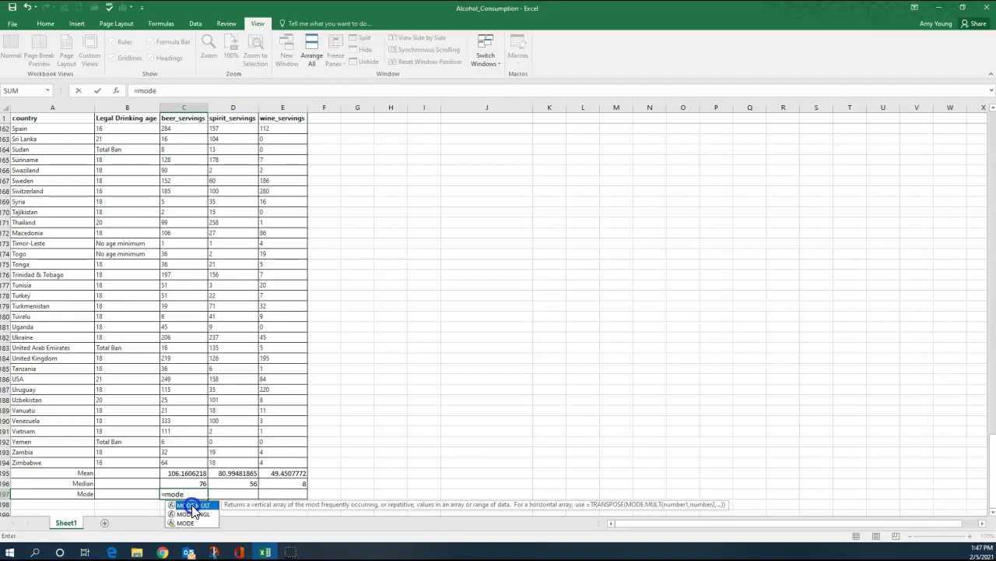
double_click(192, 505)
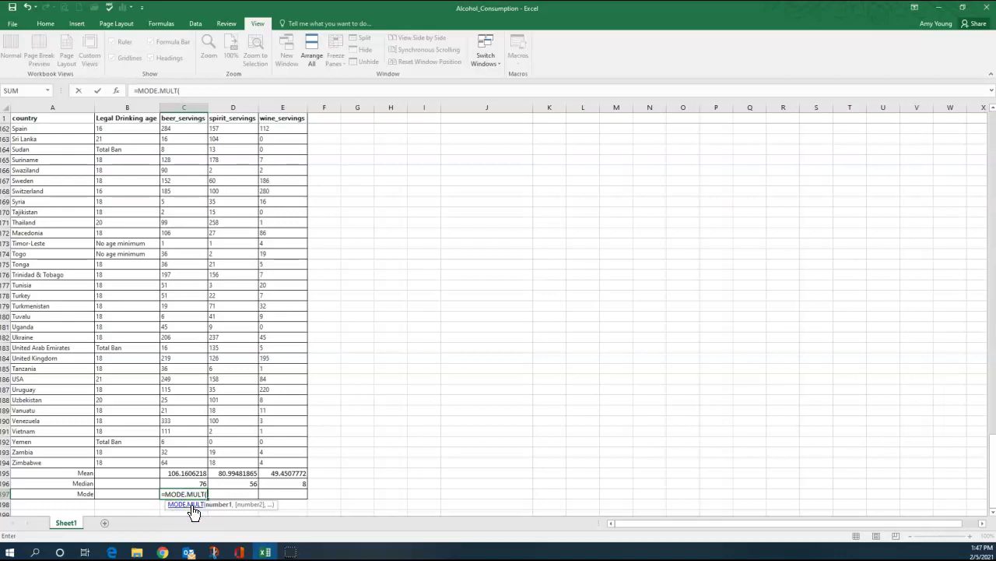
type("C")
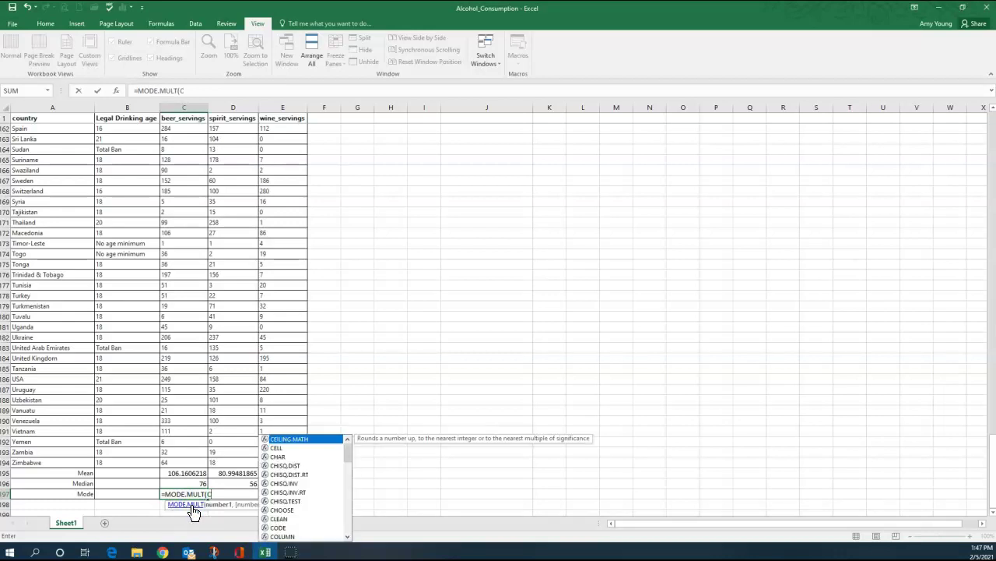
type("2:")
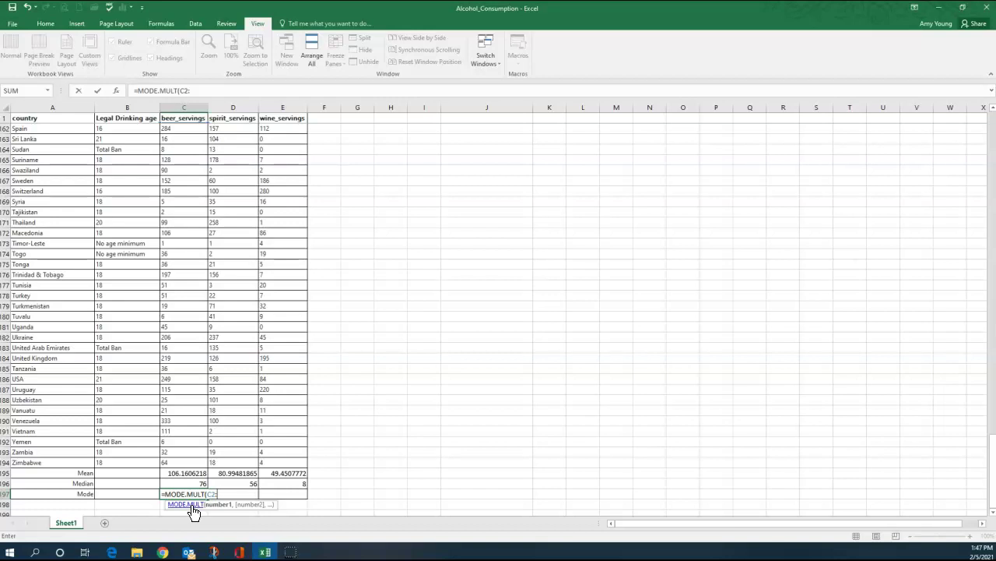
type("C194")
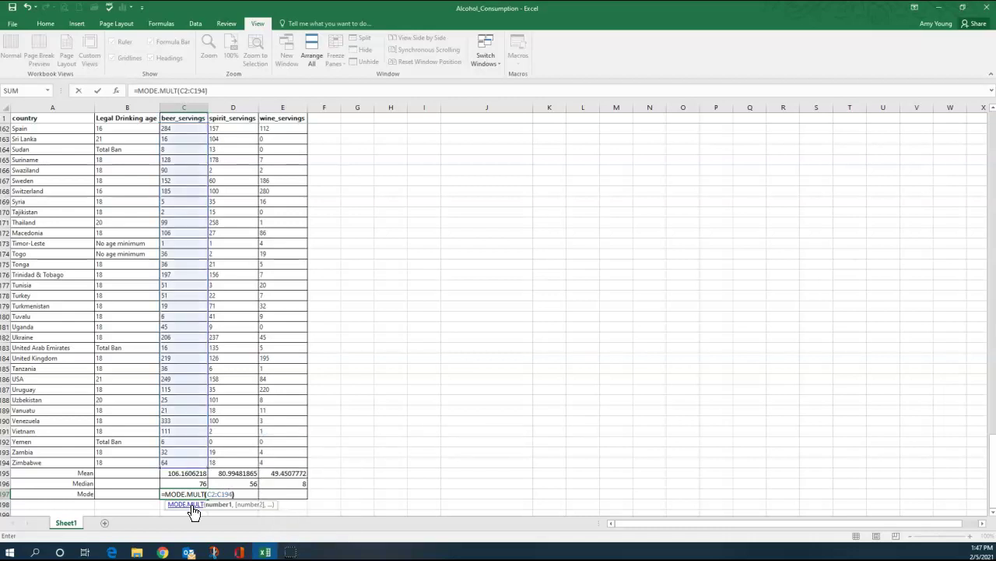
type(")")
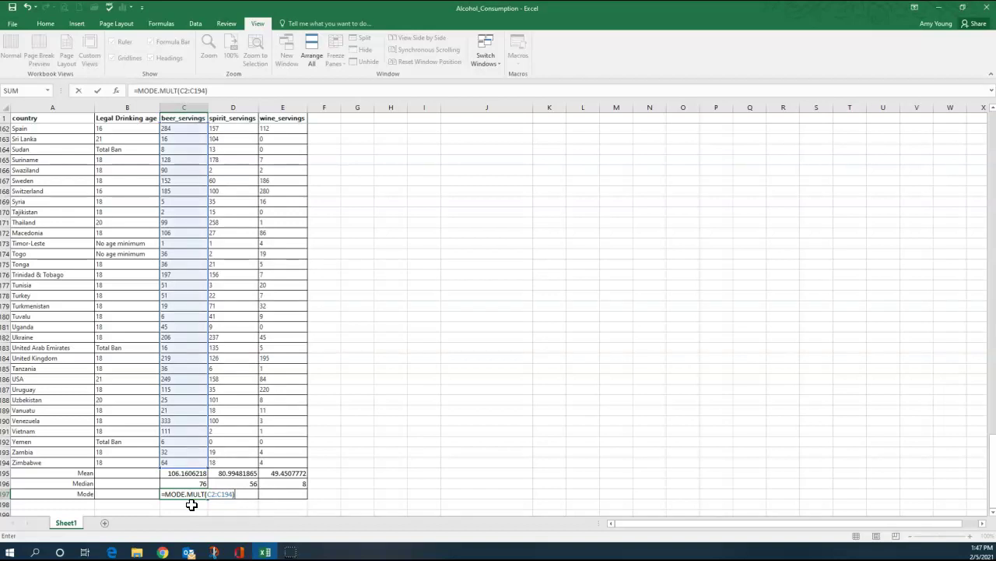
key("Return")
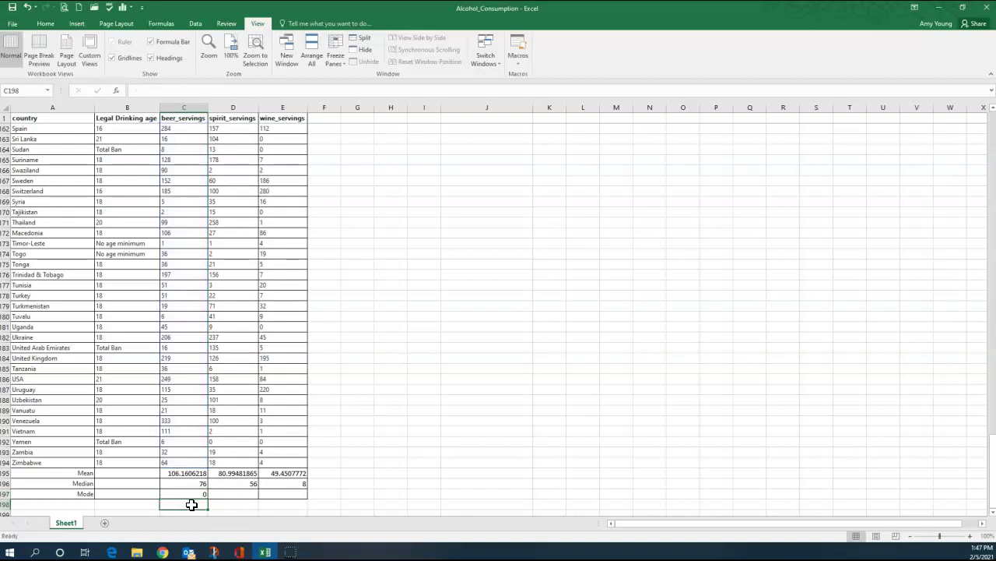
left_click(192, 493)
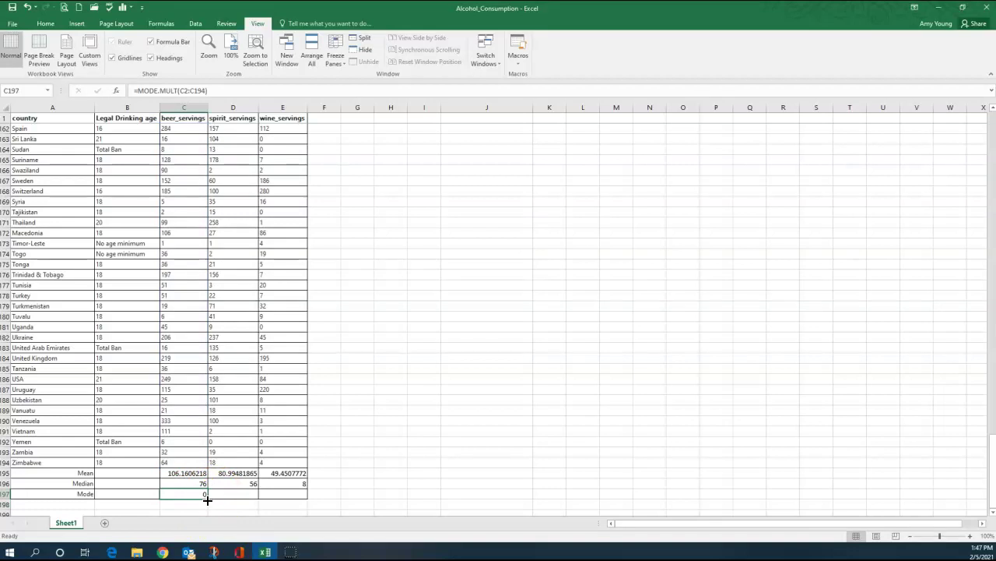
left_click_drag(207, 500, 307, 498)
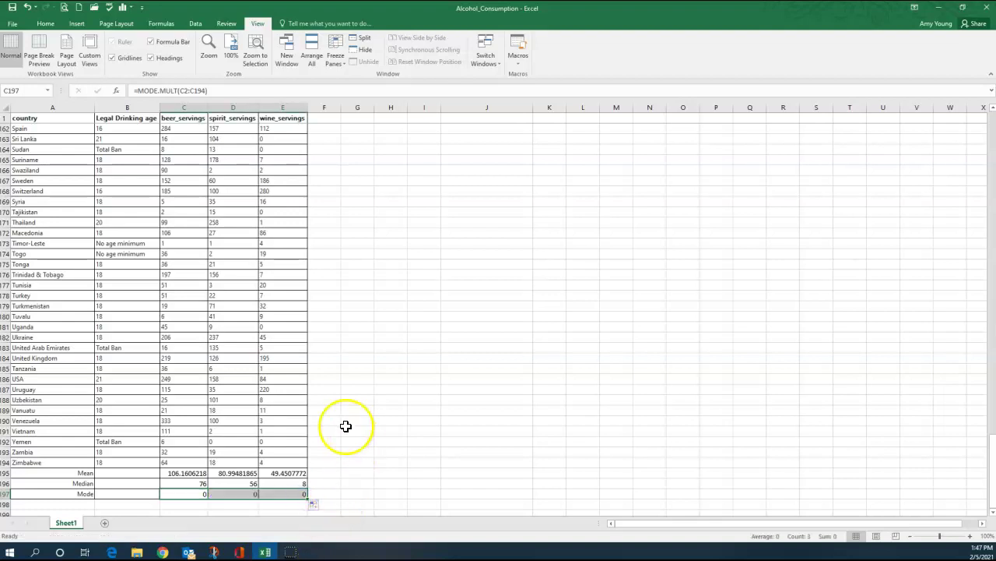
- Calculate the mean of the USA row's three servings values in cell F186 with the AVERAGE function over C186:E186
scroll(349, 423, "down", 1)
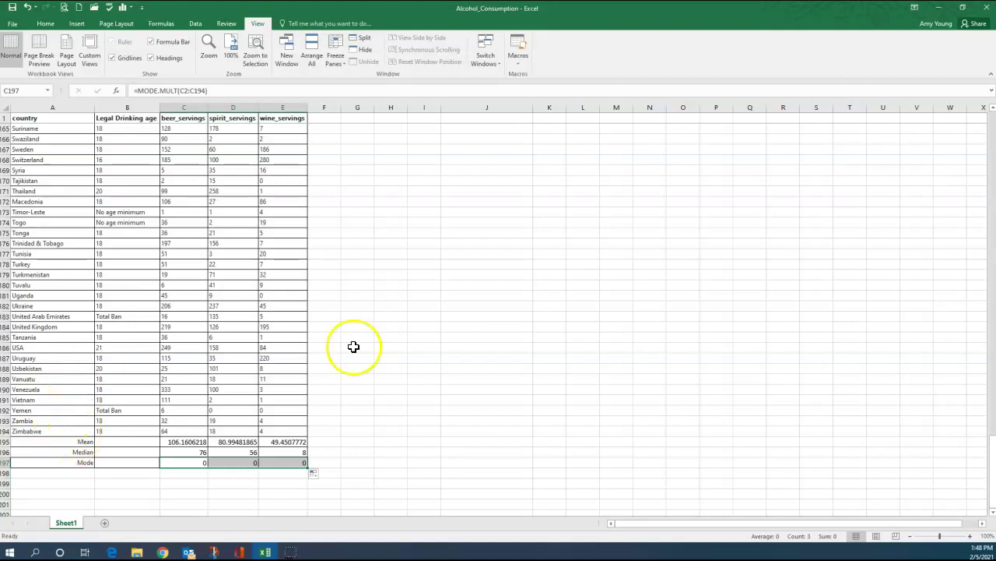
left_click_drag(23, 347, 296, 349)
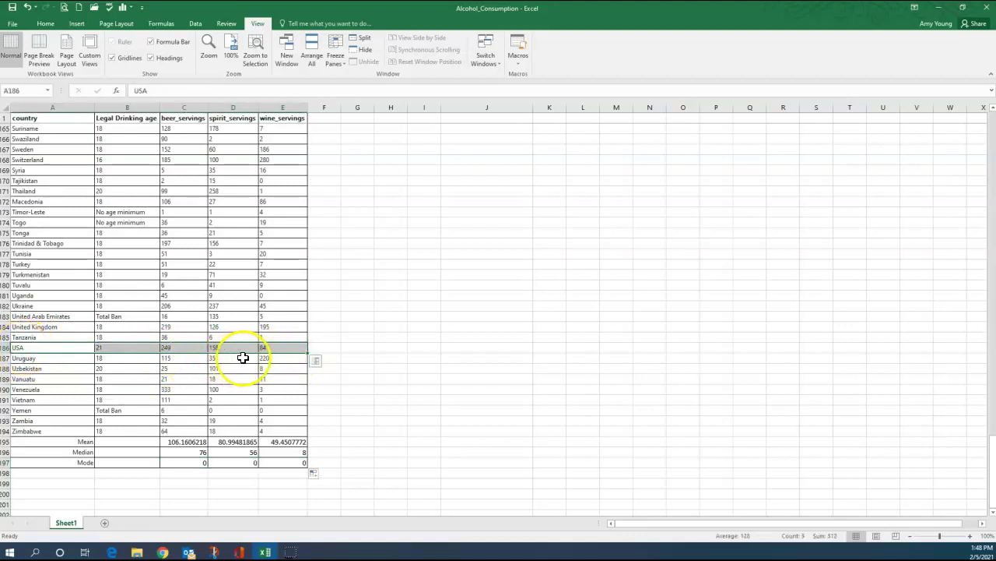
left_click(323, 347)
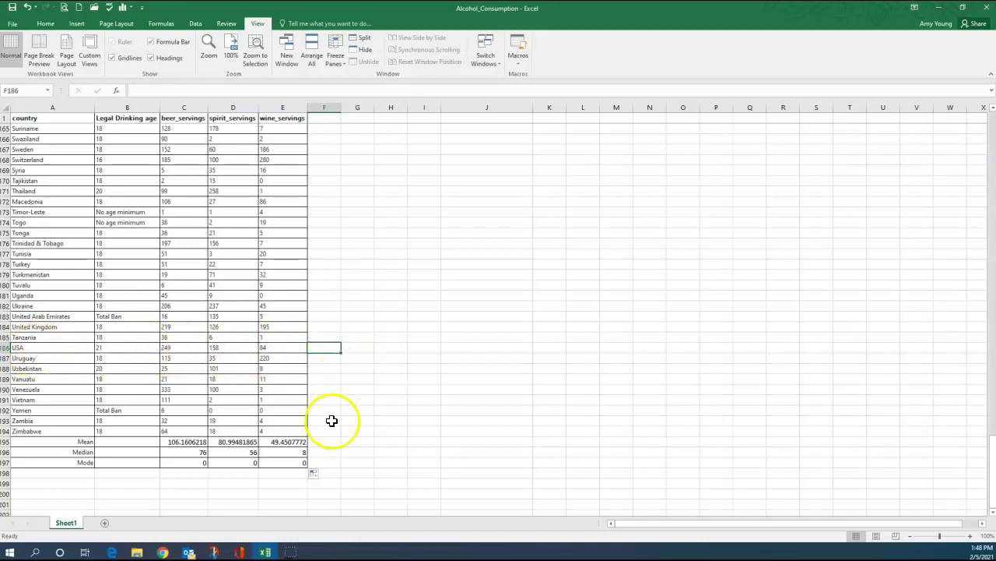
type("=A")
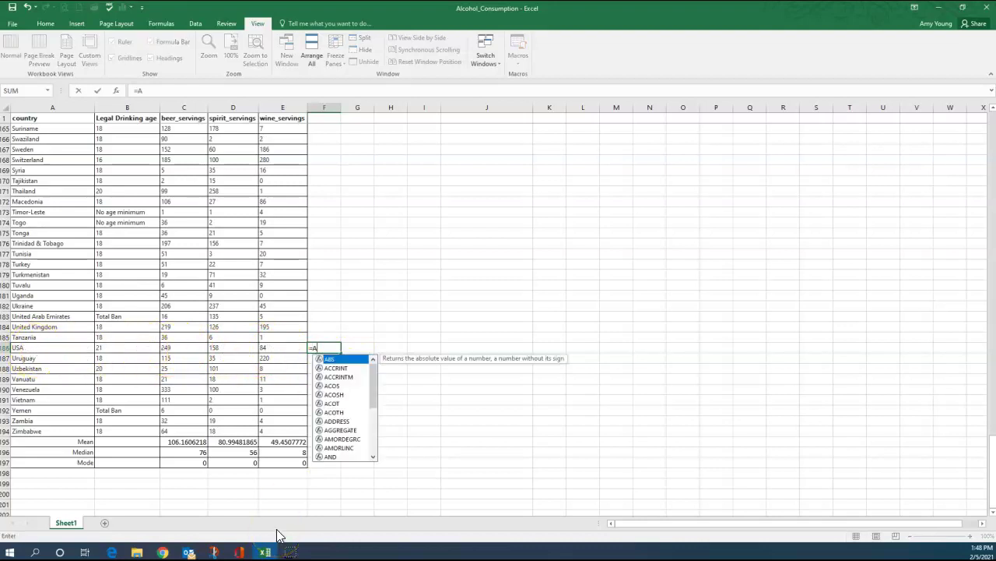
type("verage(")
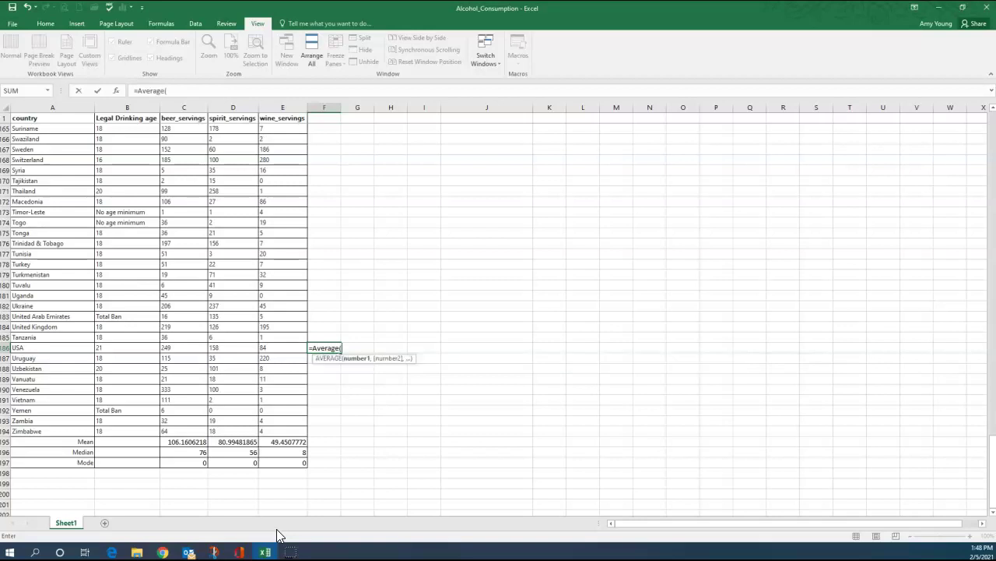
left_click(179, 348)
left_click_drag(208, 348, 273, 348)
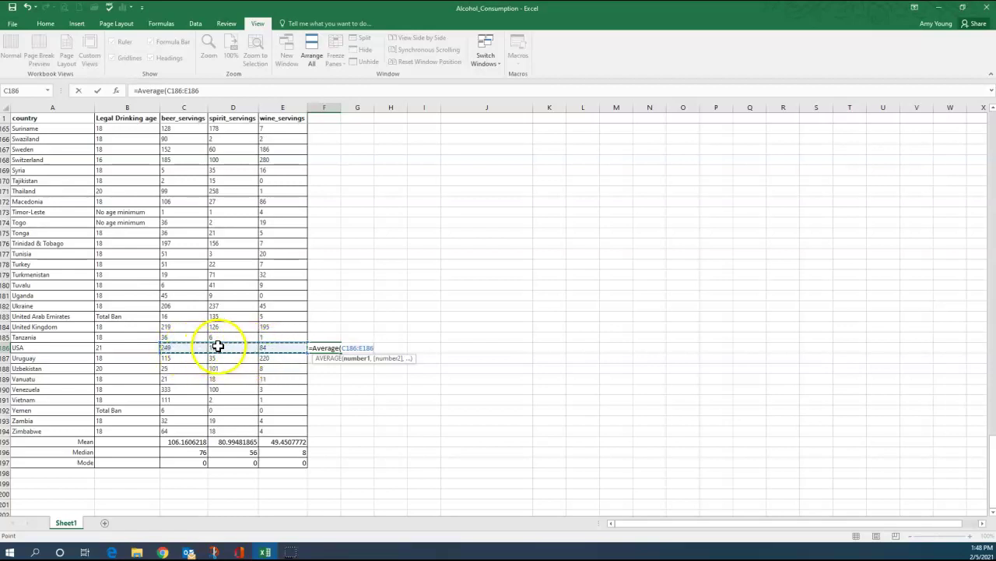
type(")")
key("Return")
key("Up")
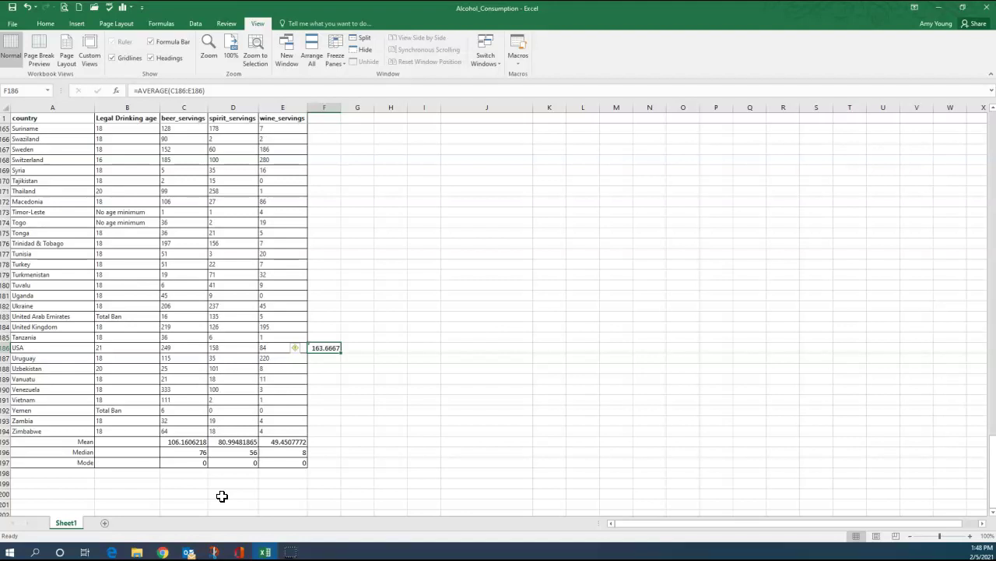
- Calculate the median of the USA row's three servings values in G186 with MEDIAN over C186:E186
key("Right")
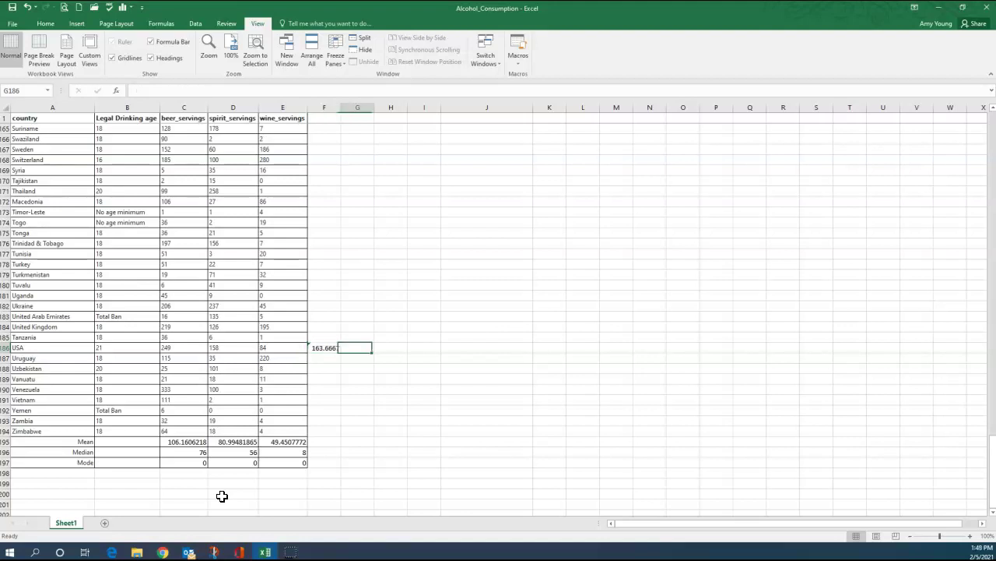
type("=")
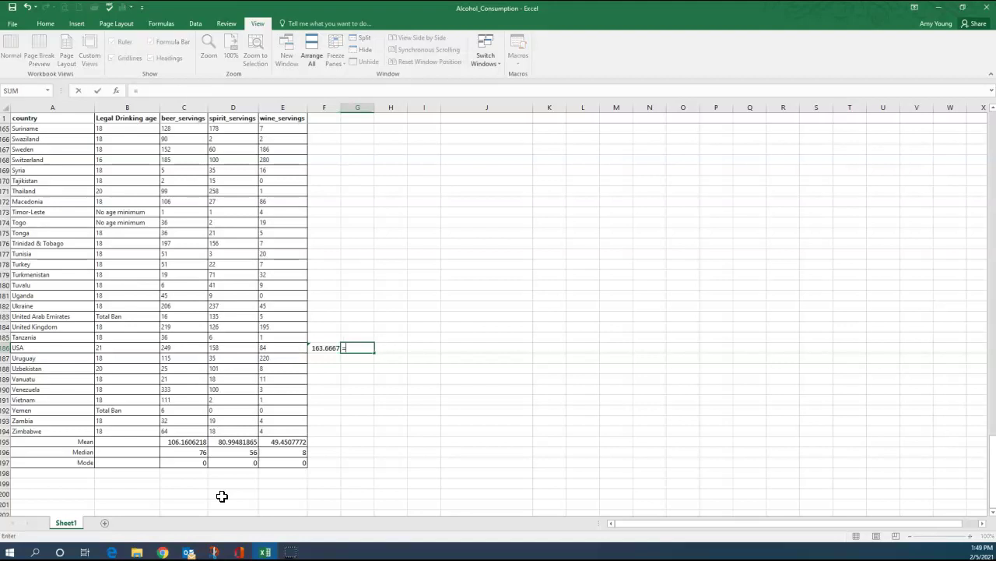
type("M")
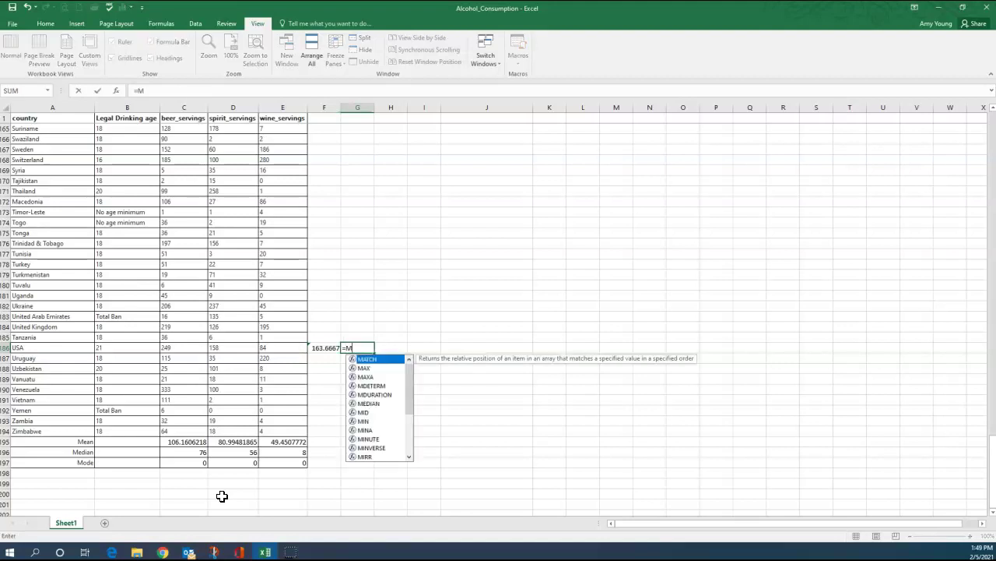
type("edian")
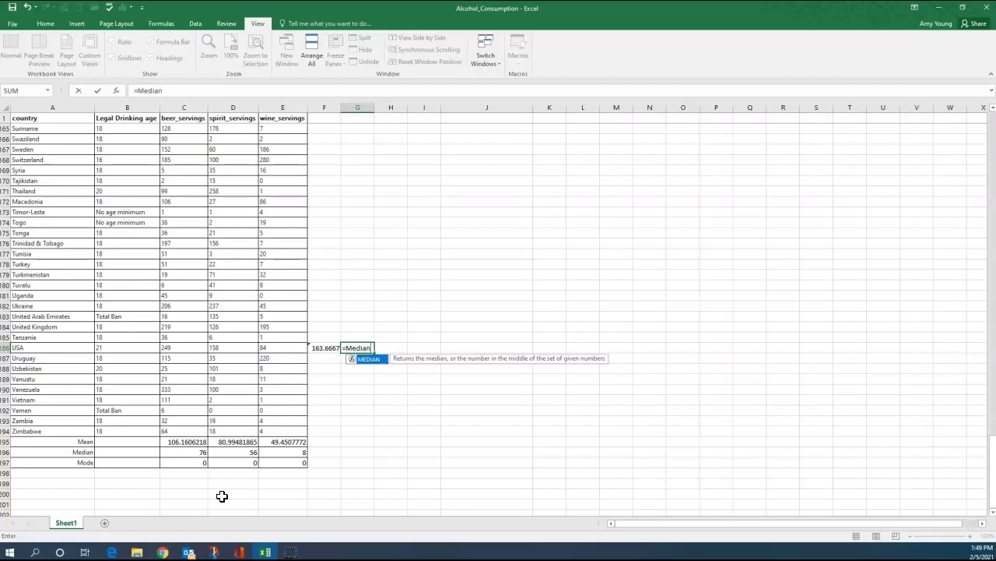
type("(")
left_click_drag(182, 348, 272, 344)
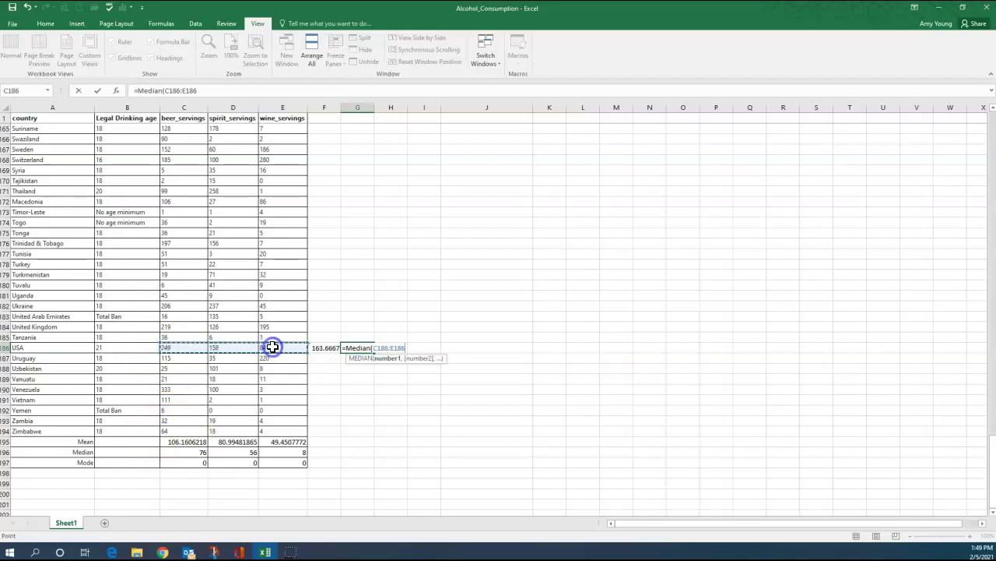
type(")")
key("Return")
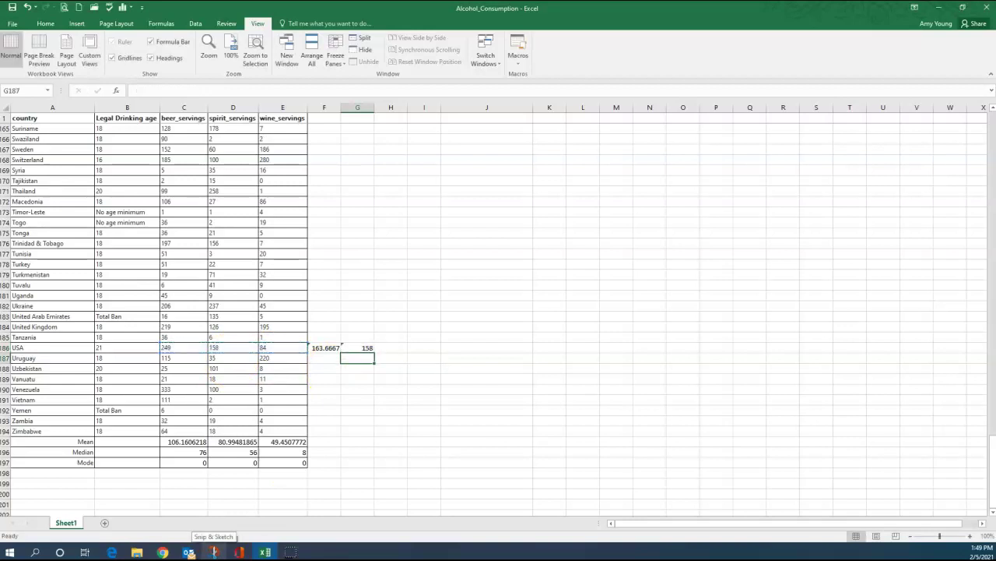
key("Up")
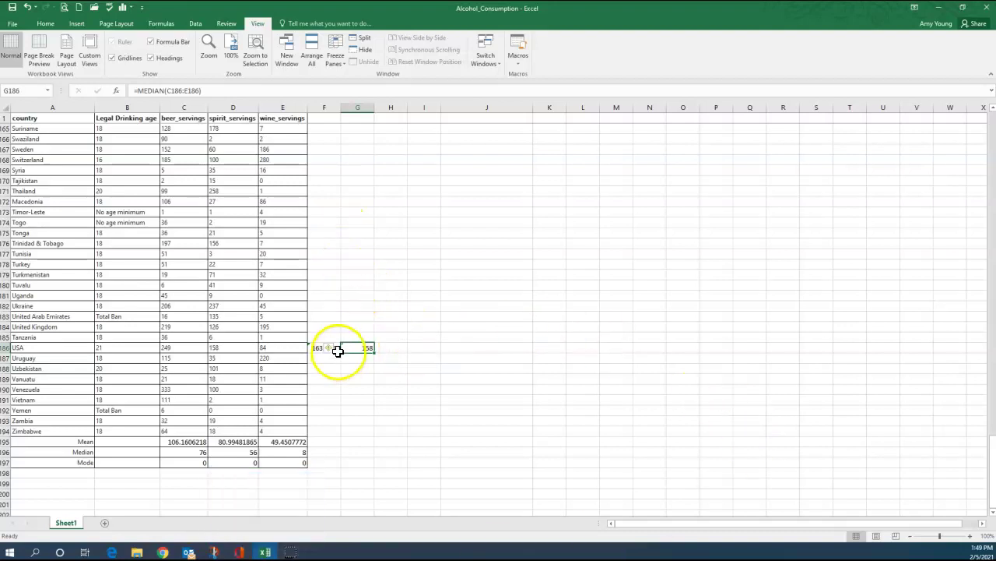
left_click(421, 430)
- Copy the mean formula in F186 down to F194 and up to F2 so every country has a mean
left_click(326, 348)
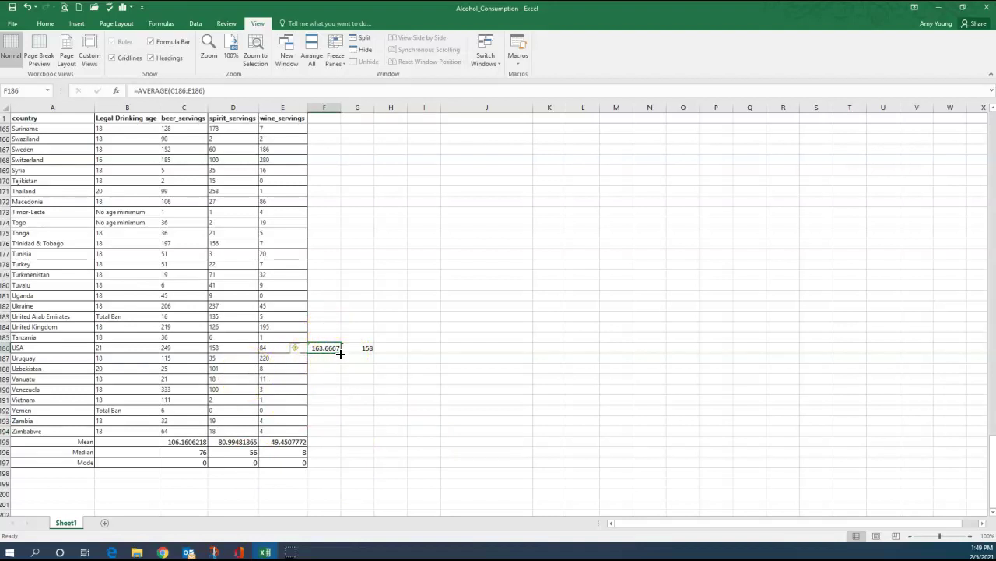
left_click_drag(340, 353, 334, 434)
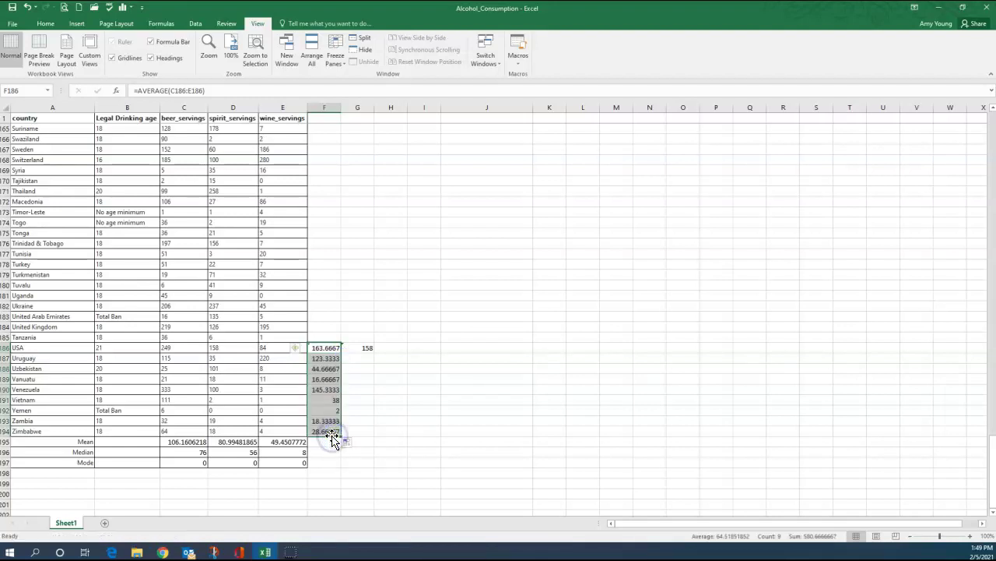
left_click(332, 348)
left_click_drag(341, 353, 329, 129)
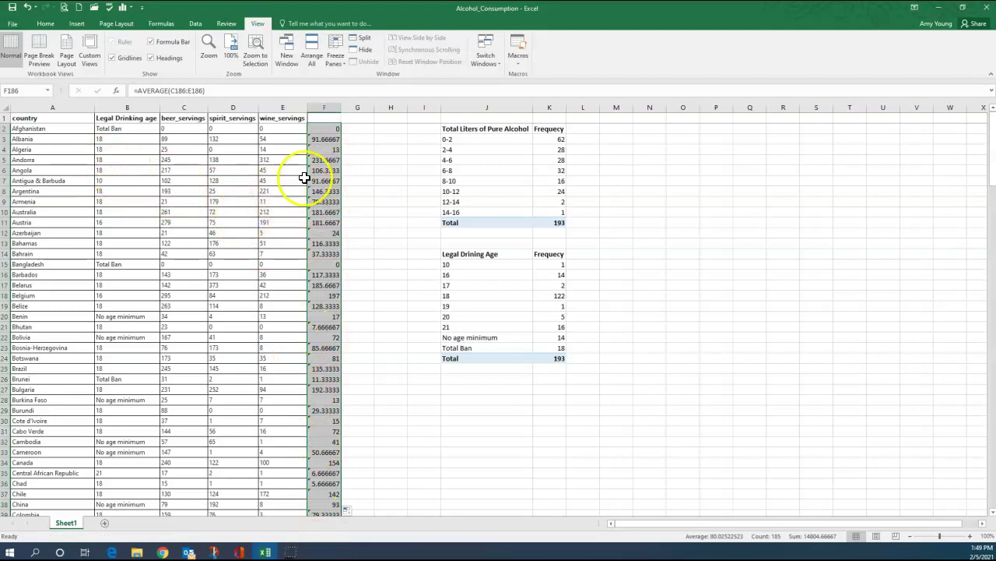
left_click(313, 139)
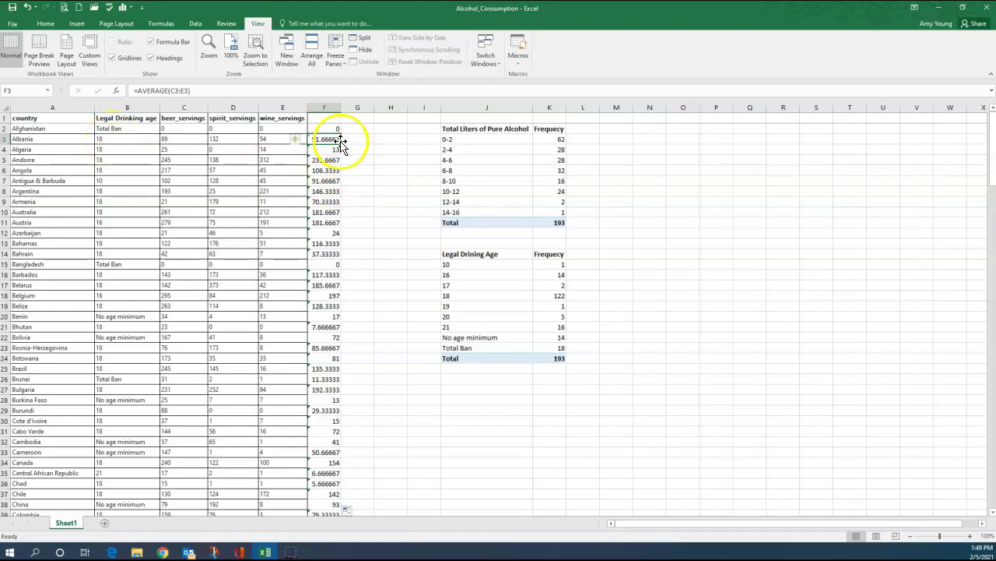
- Enter the column headings "Mean Servings" in F1 and "Medain" in G1
left_click(325, 118)
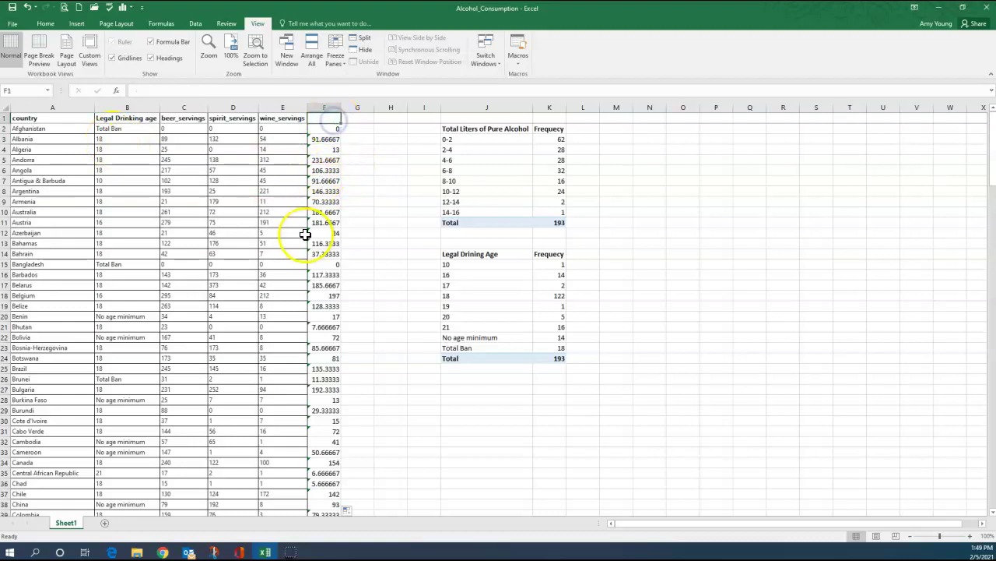
type("Mean Servings")
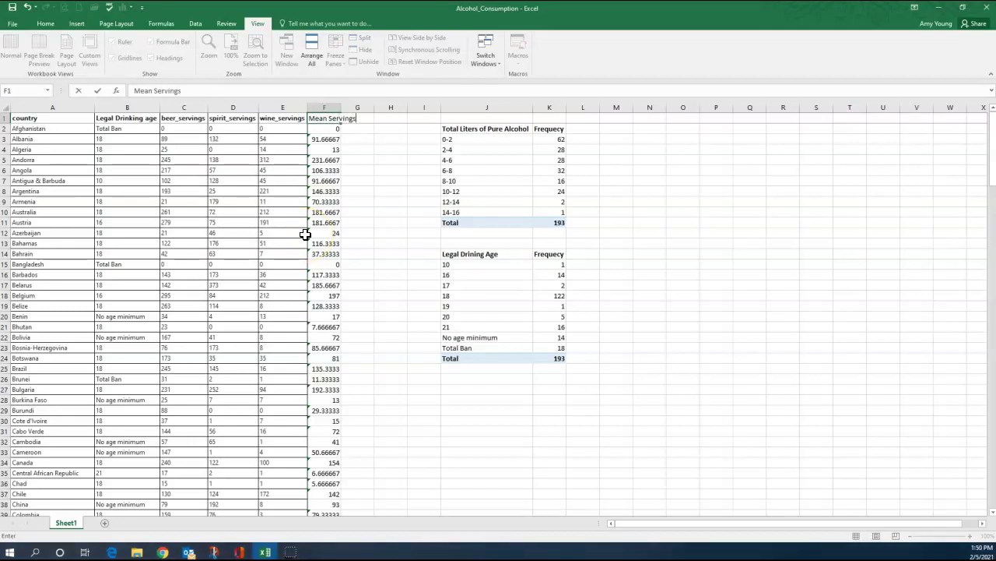
key("Tab")
type("Med")
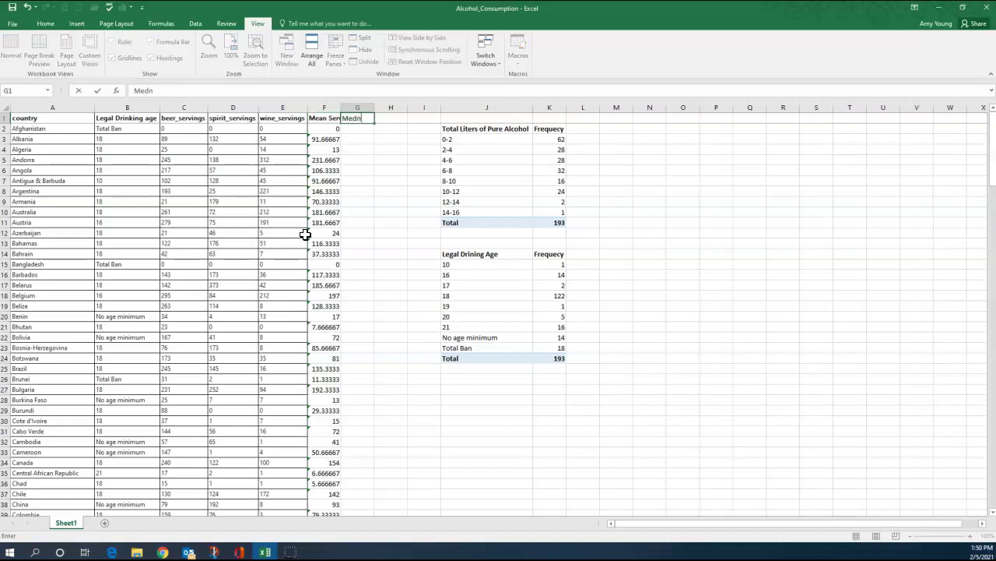
key("Return")
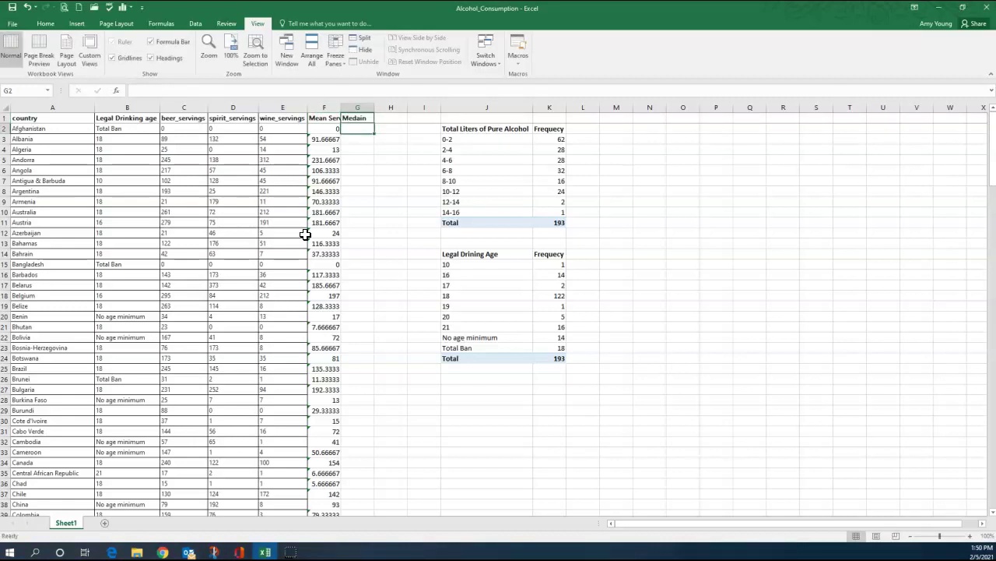
- Copy the median formula in G186 down to G194 and up through G1
scroll(327, 316, "down", 11)
scroll(348, 315, "down", 17)
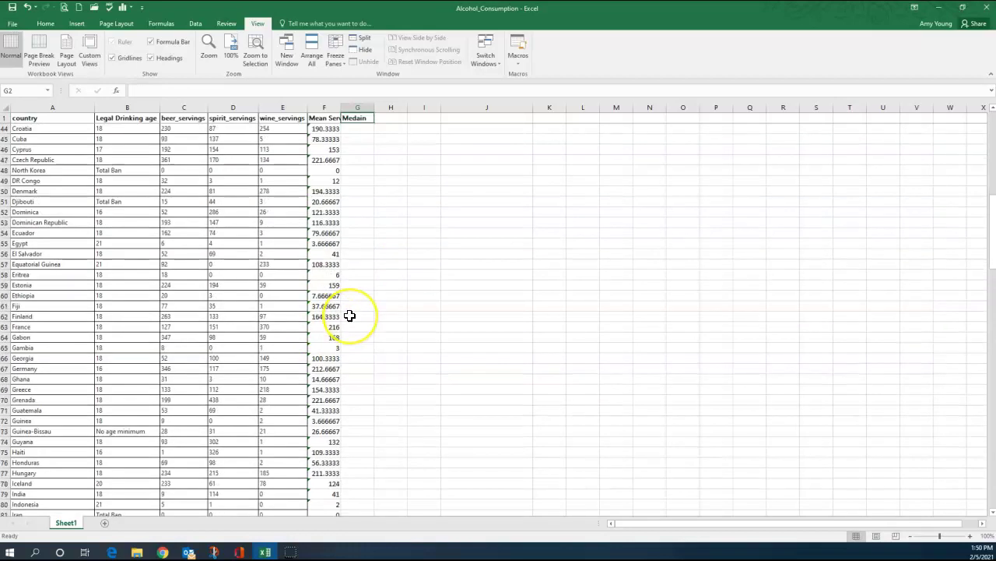
scroll(349, 315, "down", 20)
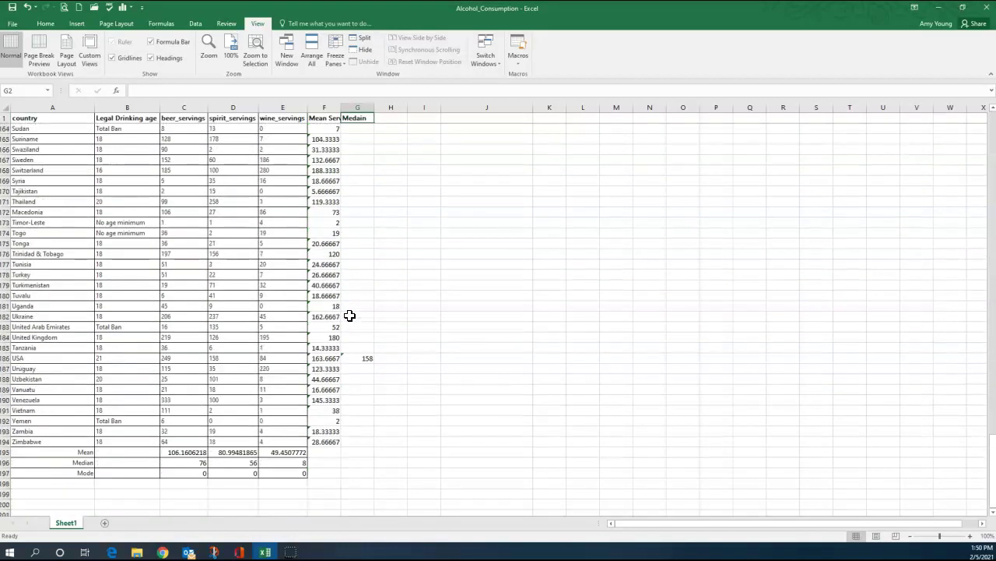
left_click(362, 357)
left_click_drag(373, 362, 366, 443)
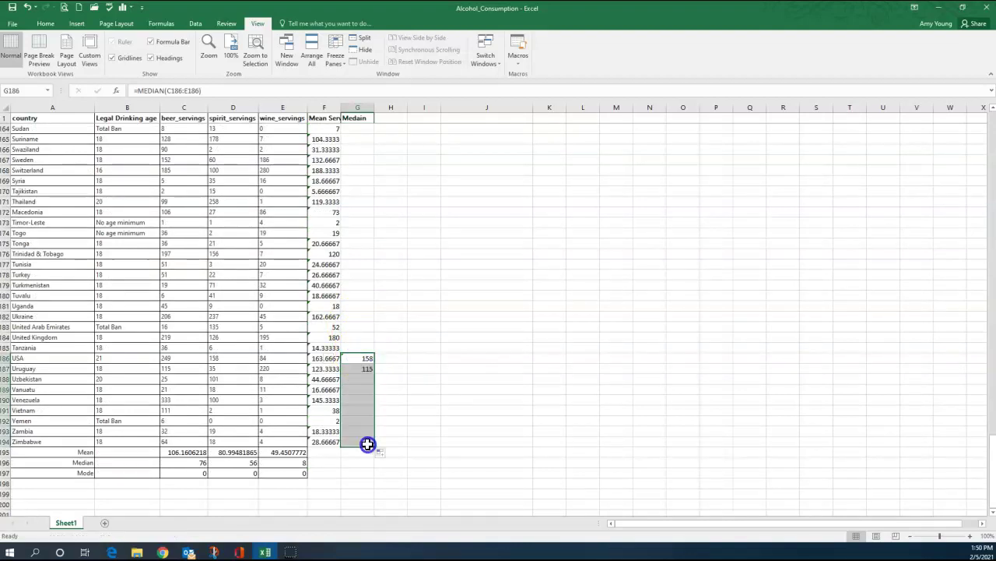
left_click(356, 358)
left_click_drag(376, 362, 369, 118)
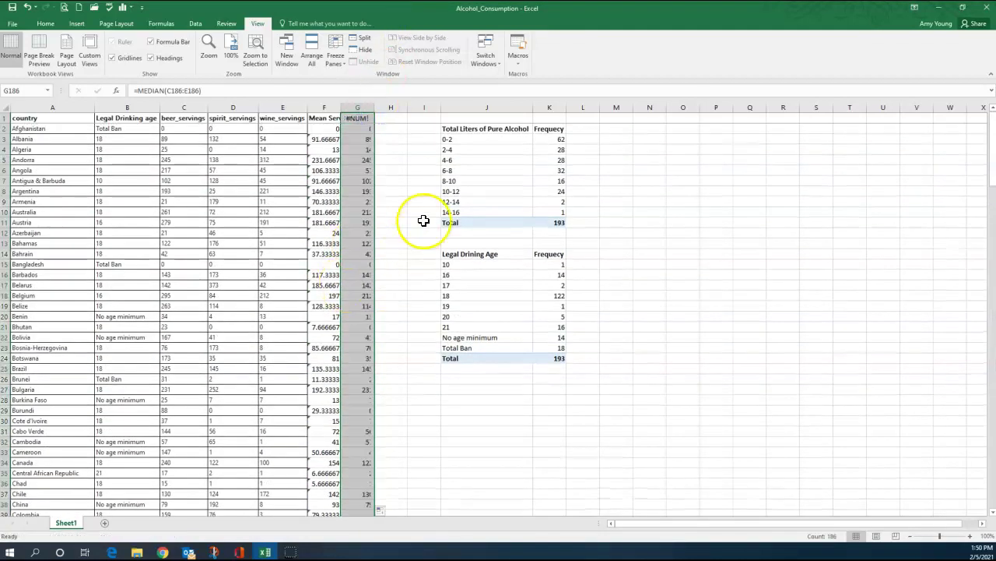
- Replace the median formula in header cell G1 with the heading "Medain"
left_click(359, 118)
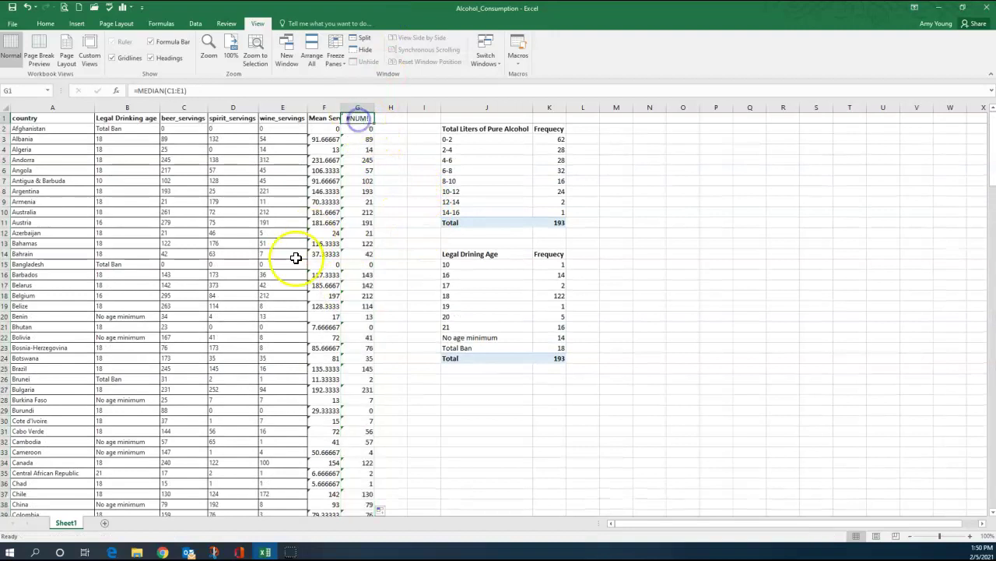
type("Medain")
key("Return")
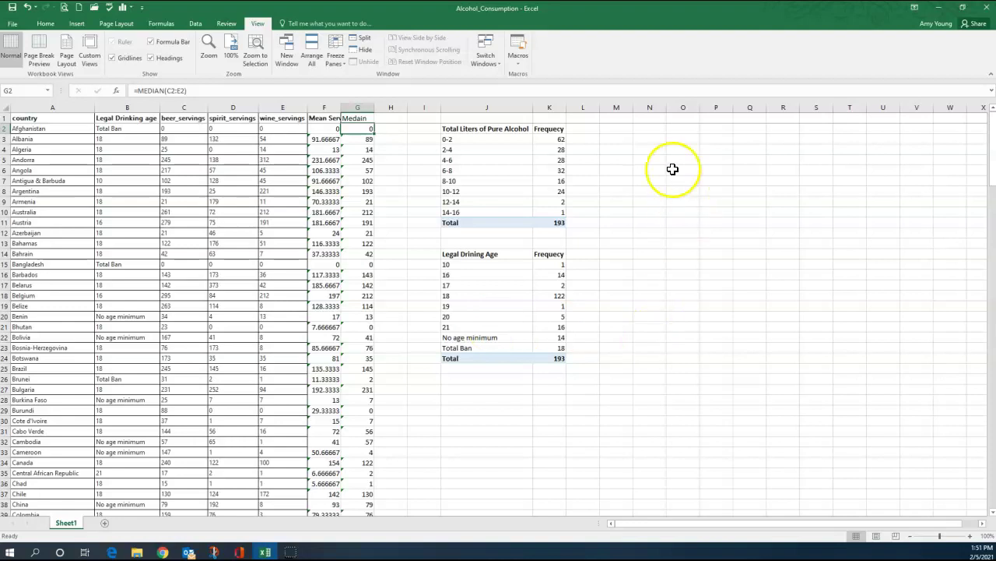
- Add the heading "age*Freq" in L14, beside the frequency column of the legal drinking age table
left_click_drag(438, 128, 541, 226)
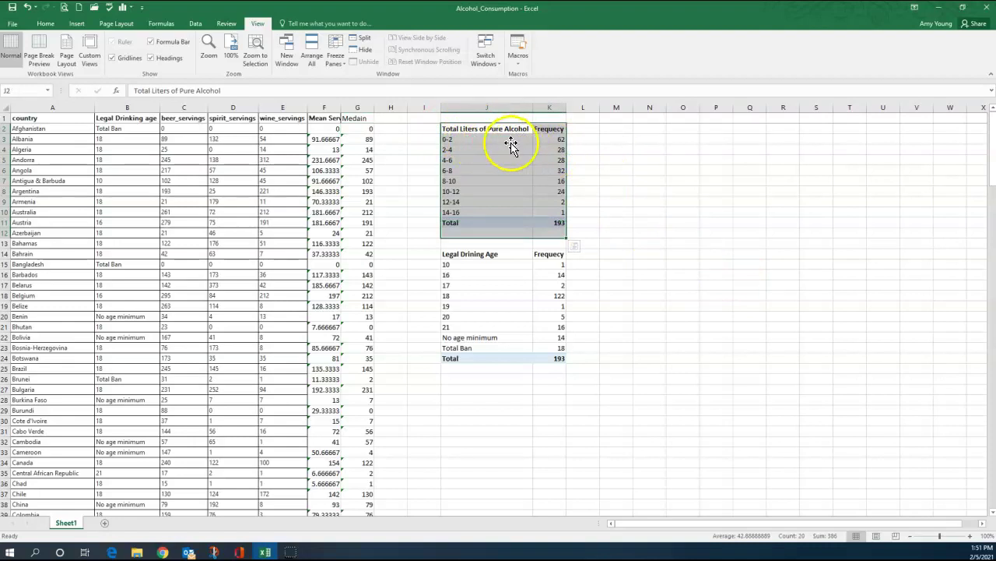
left_click_drag(468, 255, 556, 357)
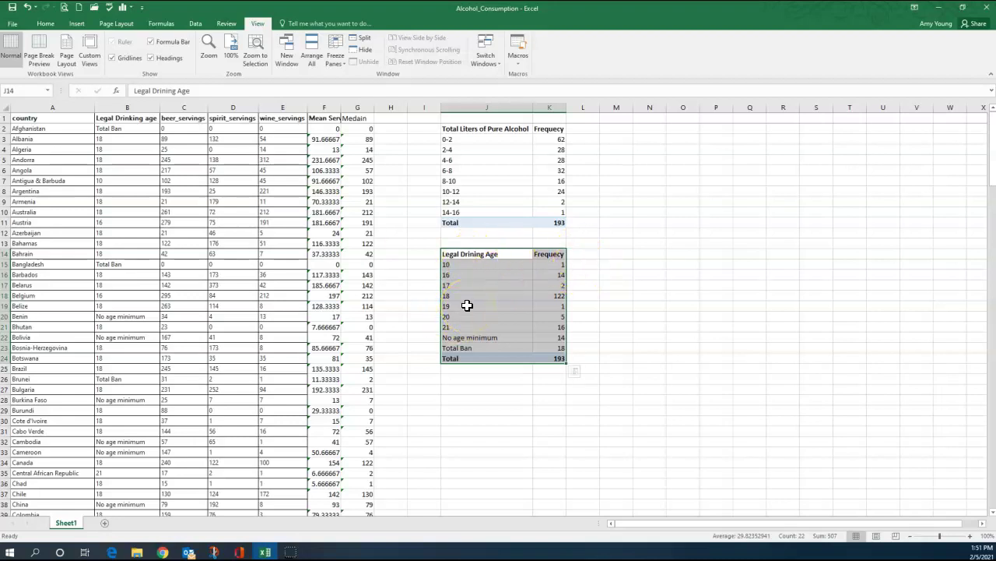
left_click(583, 255)
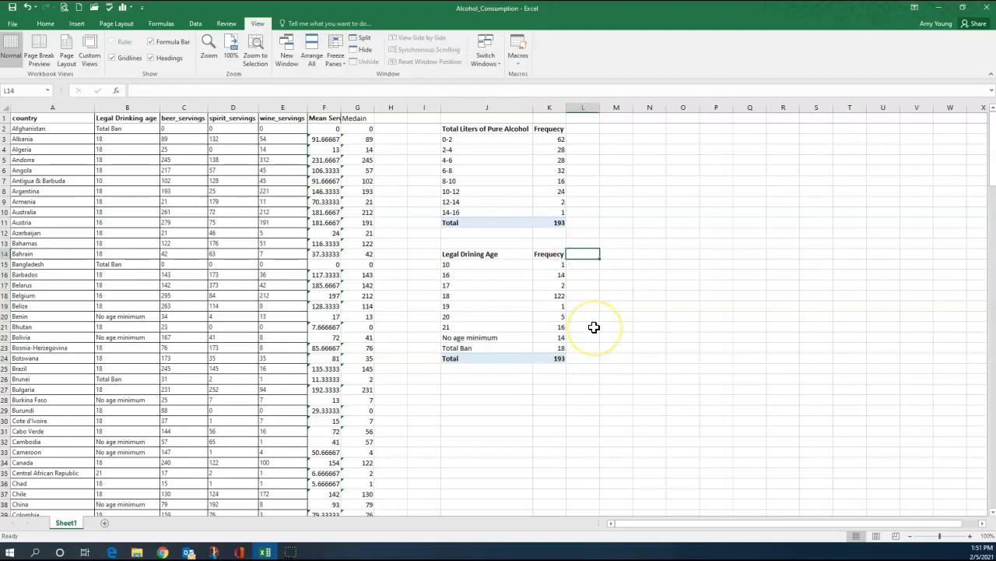
type("age*Freq")
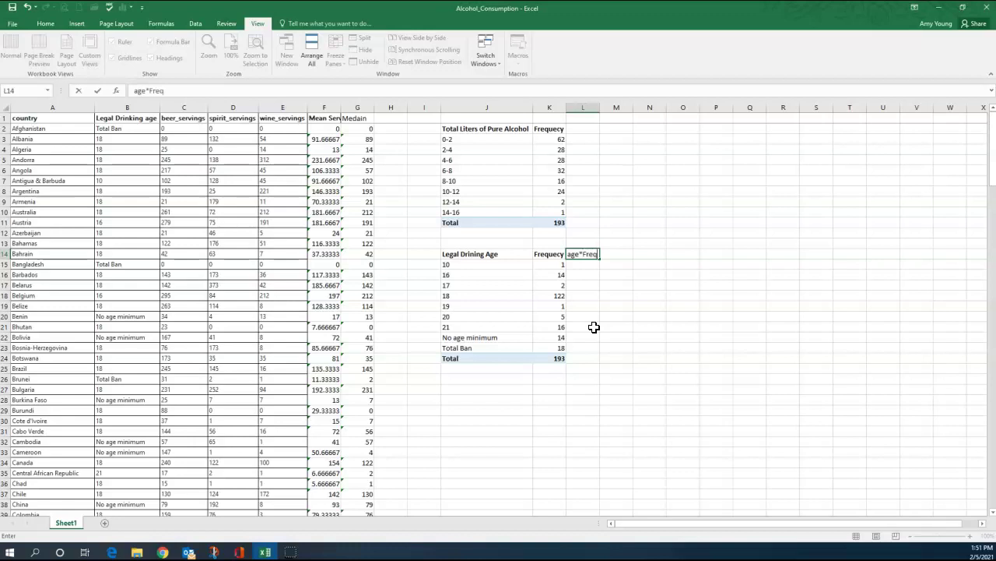
key("Return")
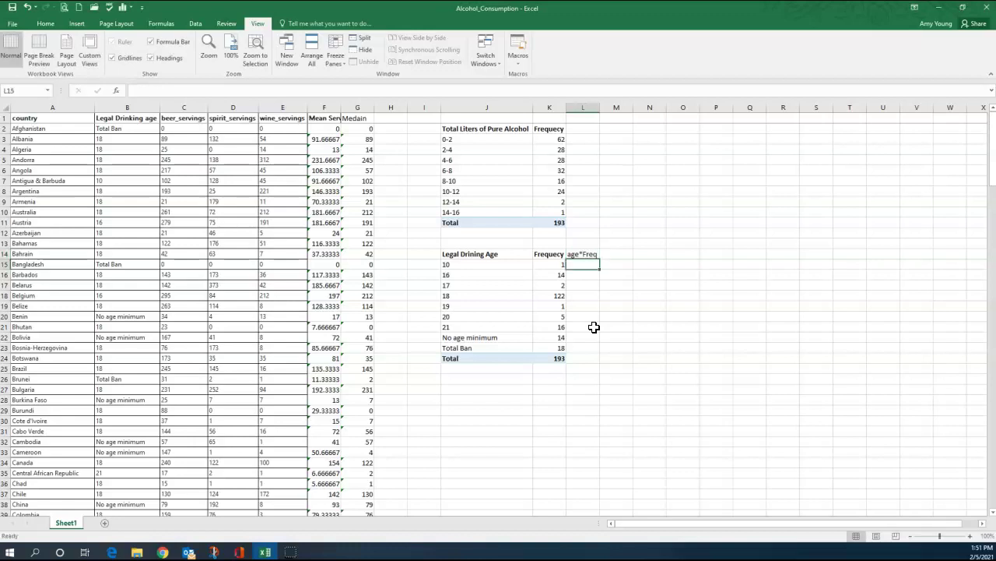
- Multiply age by frequency in L15 with =J15*K15, and copy the formula down to L21
type("=")
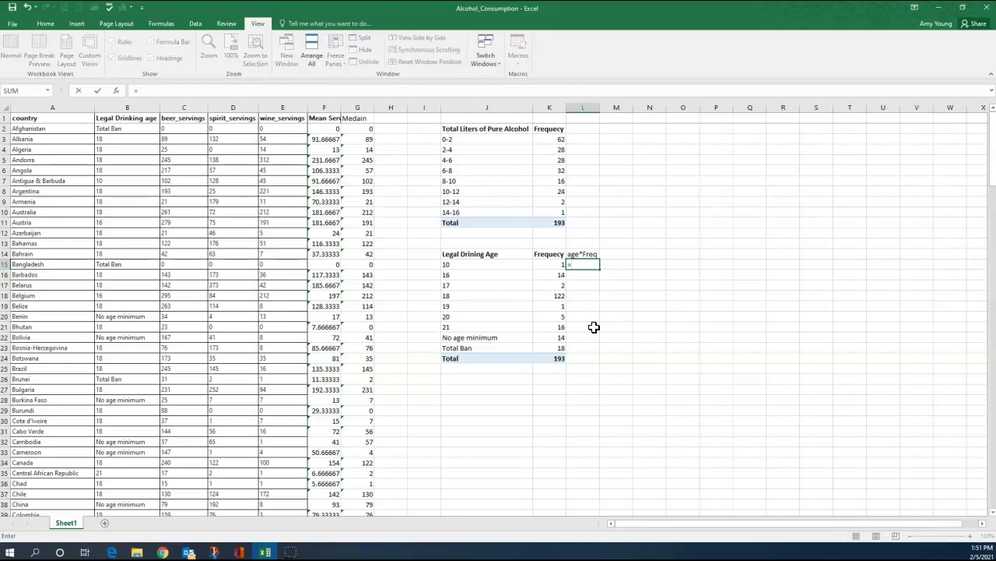
key("Left")
key("Left")
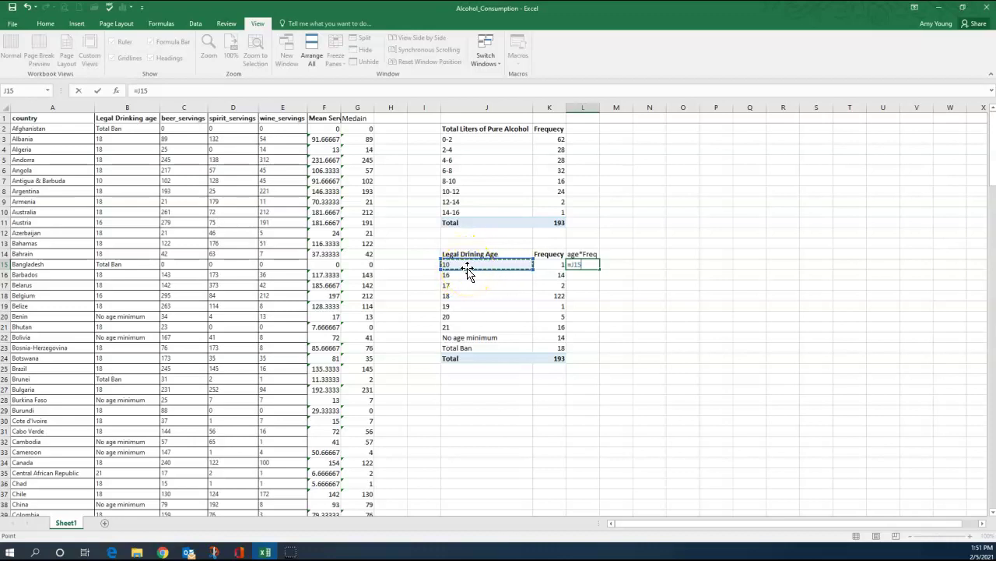
type("*")
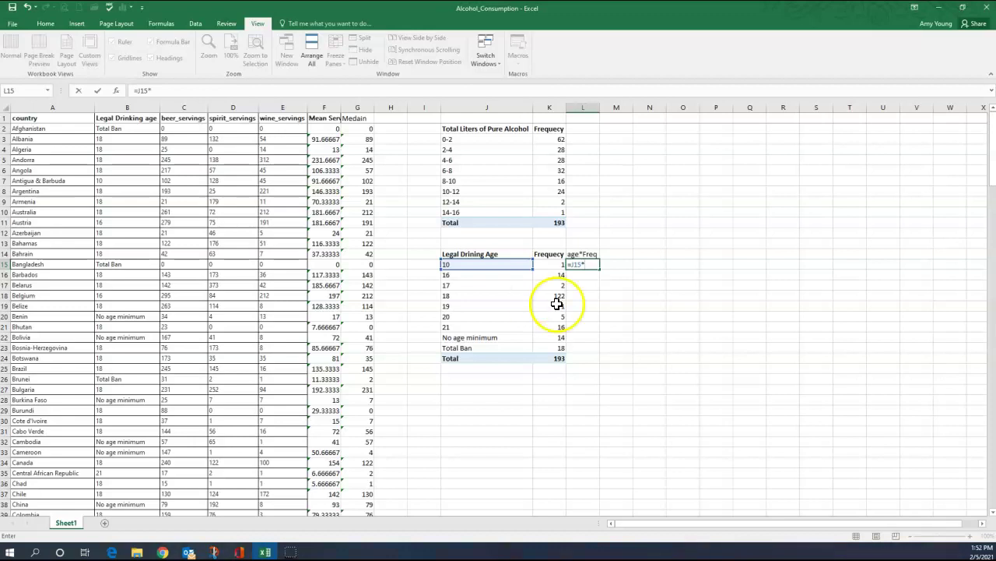
left_click(543, 266)
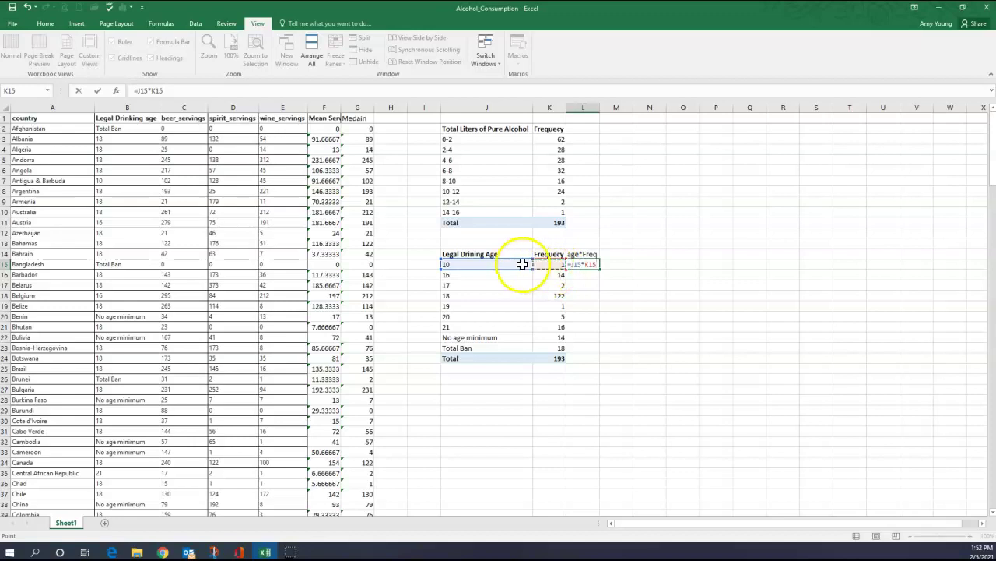
key("Return")
left_click(586, 264)
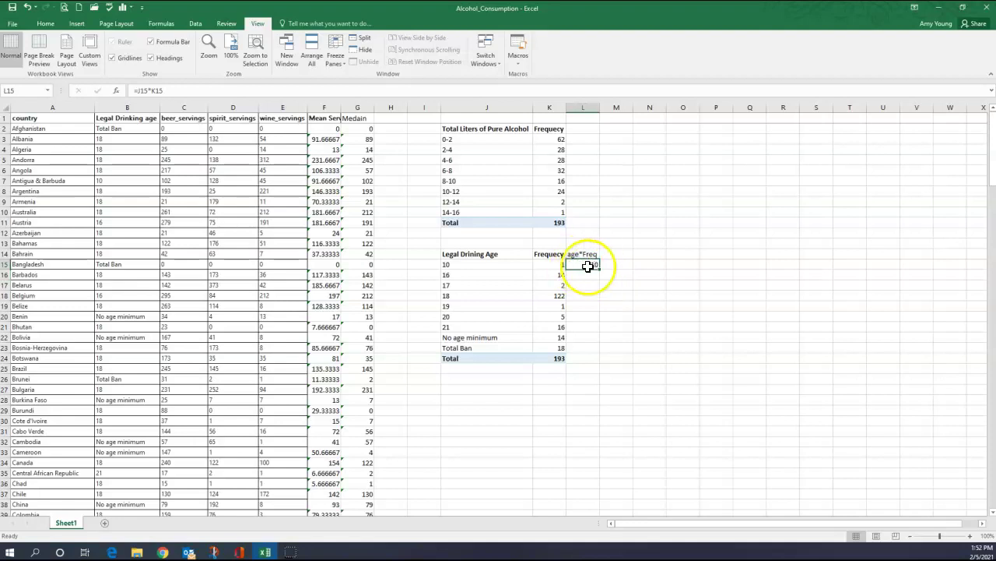
left_click_drag(599, 268, 597, 331)
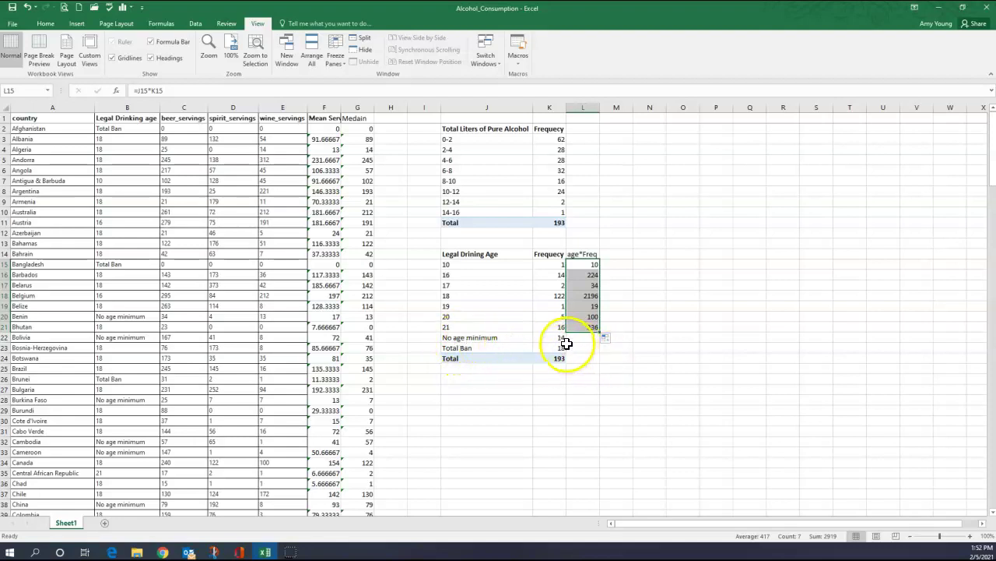
- Total the age*Freq products in L24, on the Total row of the legal drinking age table, with =Sum(L15:L21)
left_click_drag(454, 264, 486, 325)
left_click_drag(469, 264, 466, 327)
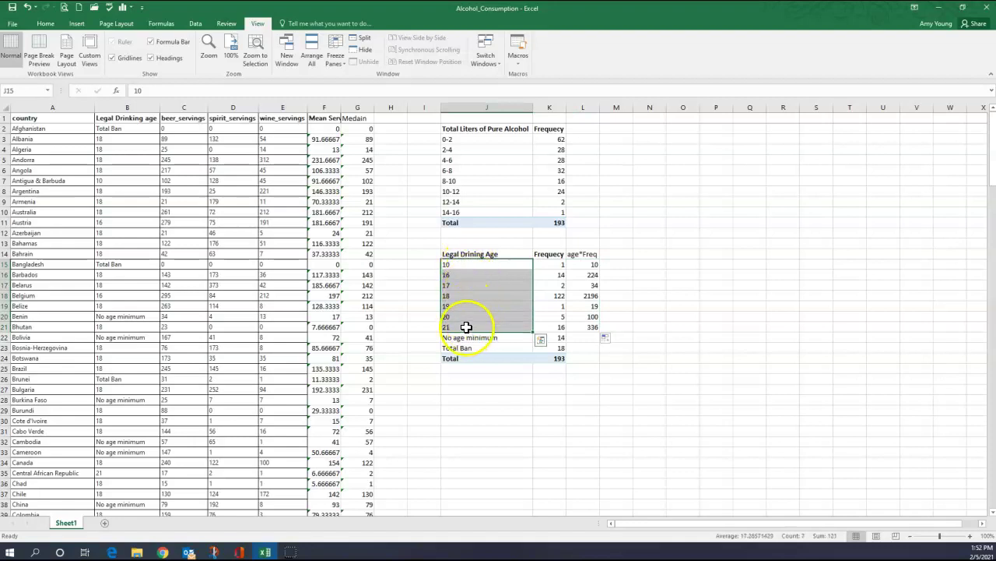
left_click(588, 357)
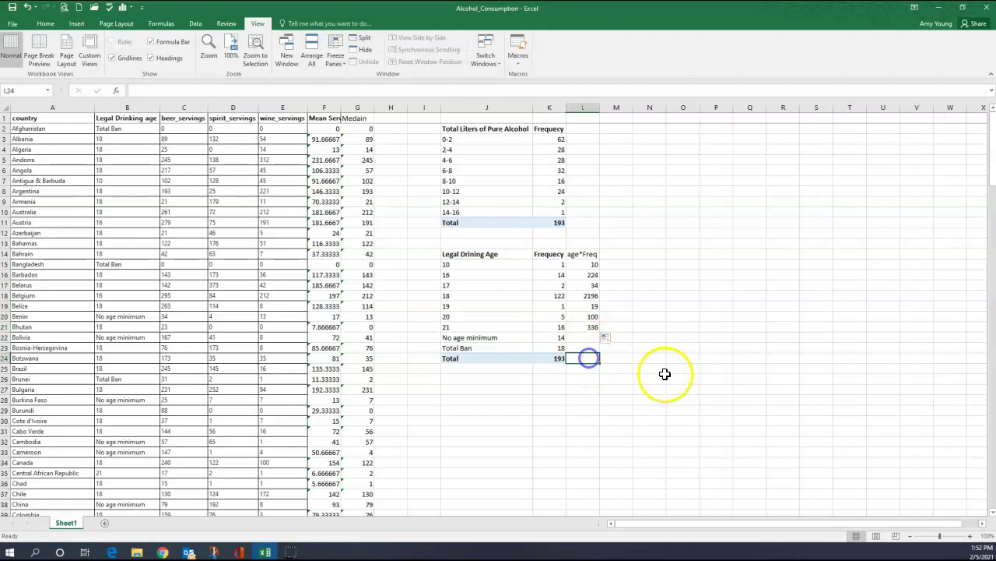
type("-sum")
key("BackSpace")
key("BackSpace")
key("BackSpace")
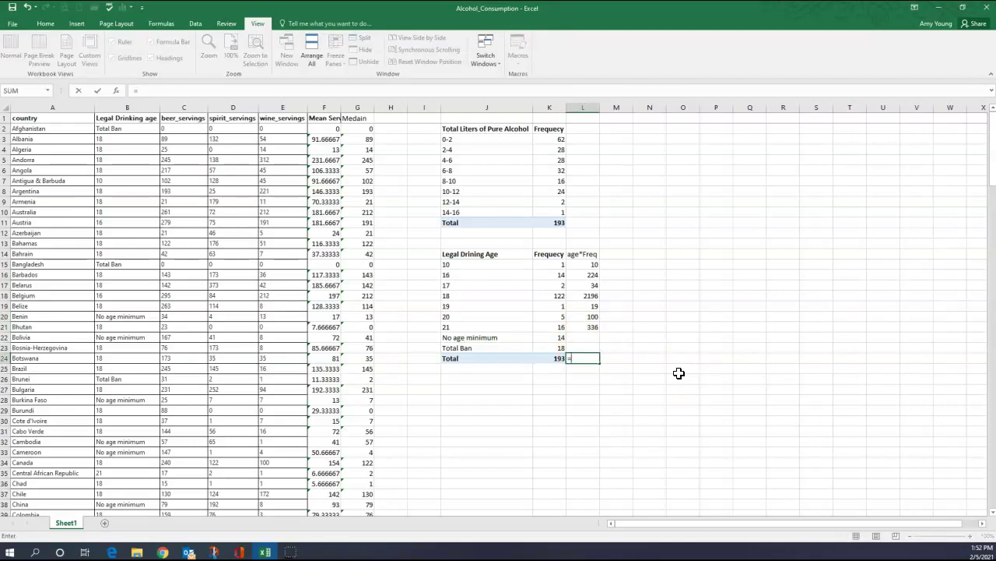
type("Sum(")
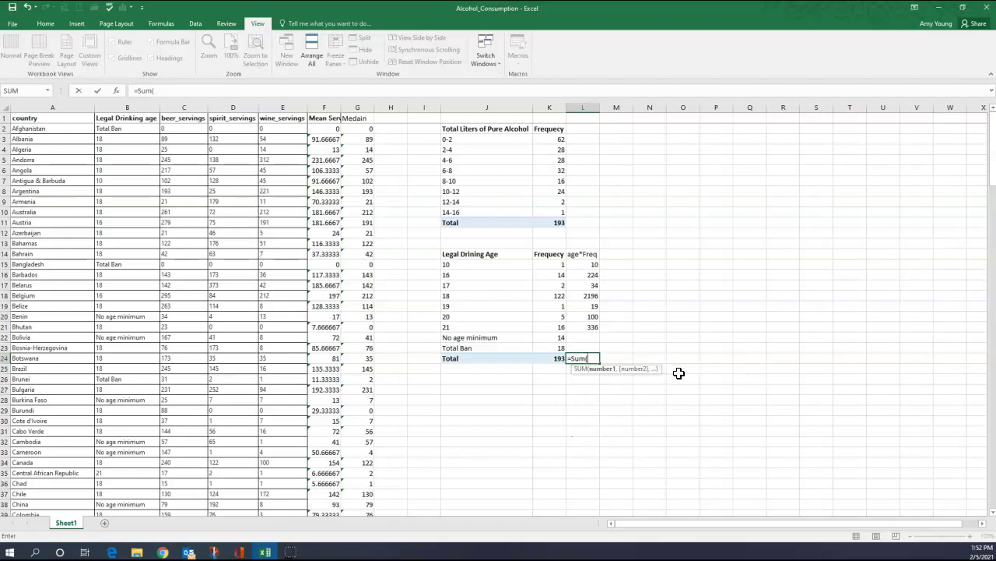
left_click(588, 269)
left_click_drag(588, 270, 583, 322)
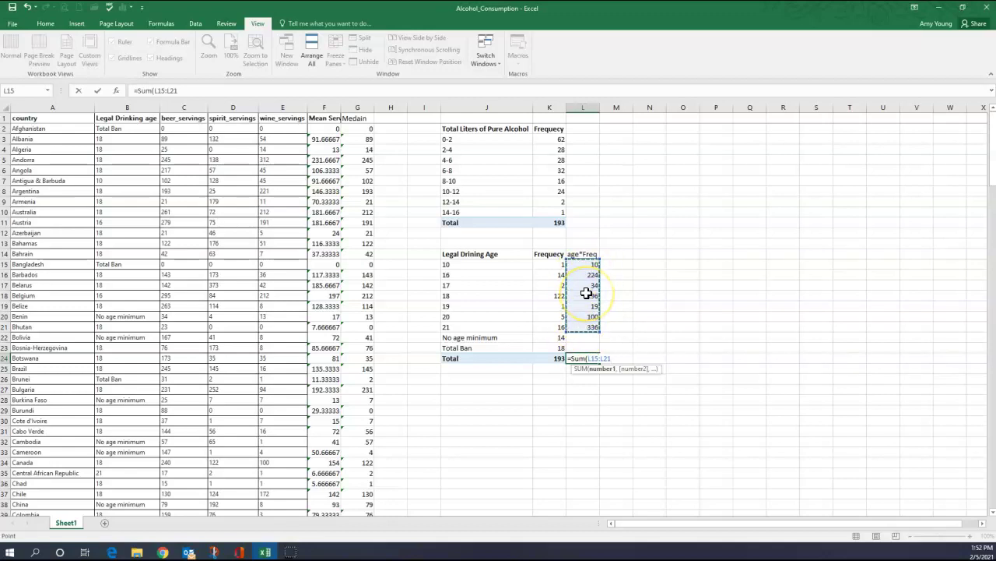
type(")")
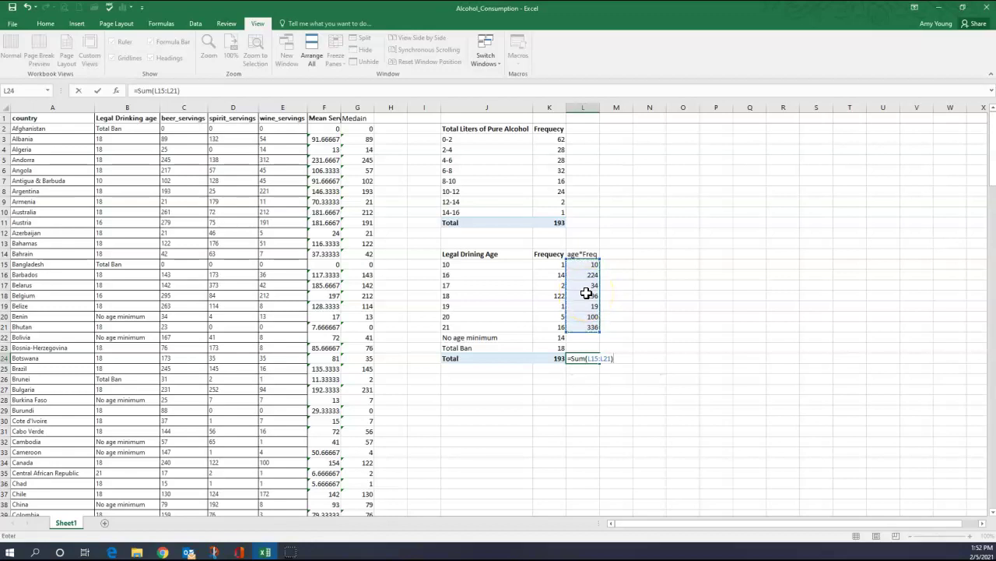
key("Return")
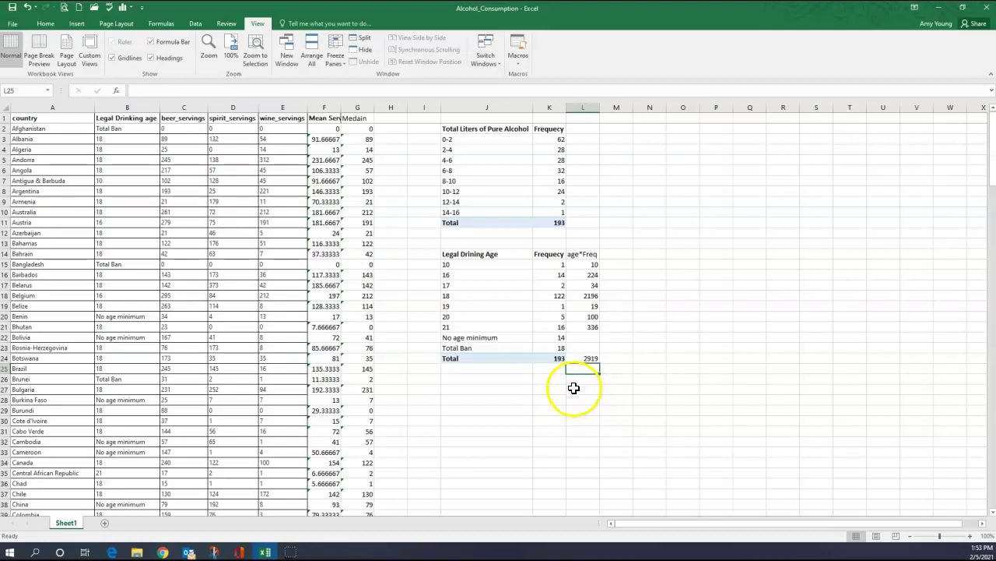
- Highlight the "No age minimum" and "Total Ban" frequencies in K22:K23 with yellow fill
left_click_drag(554, 337, 557, 351)
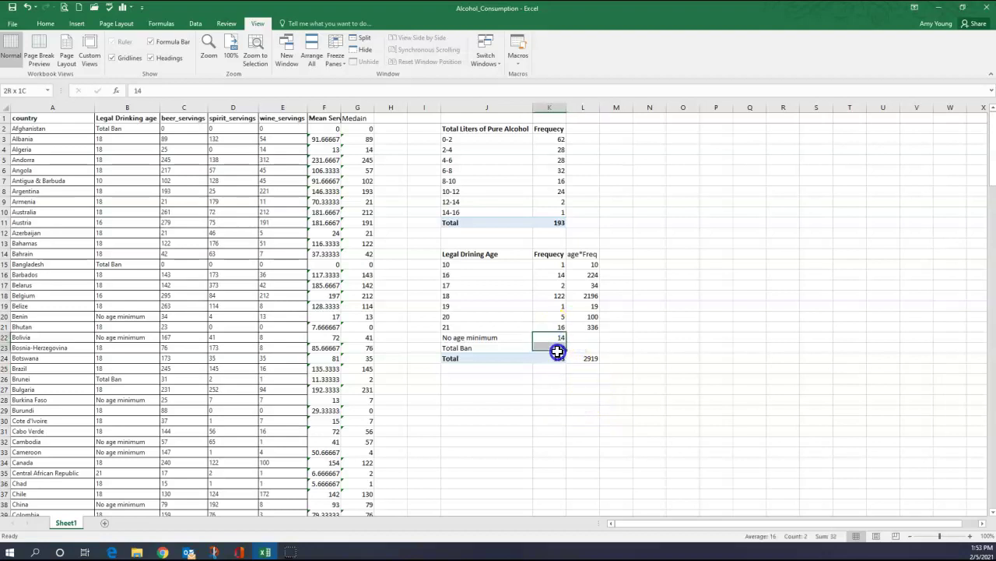
left_click(44, 24)
left_click(155, 60)
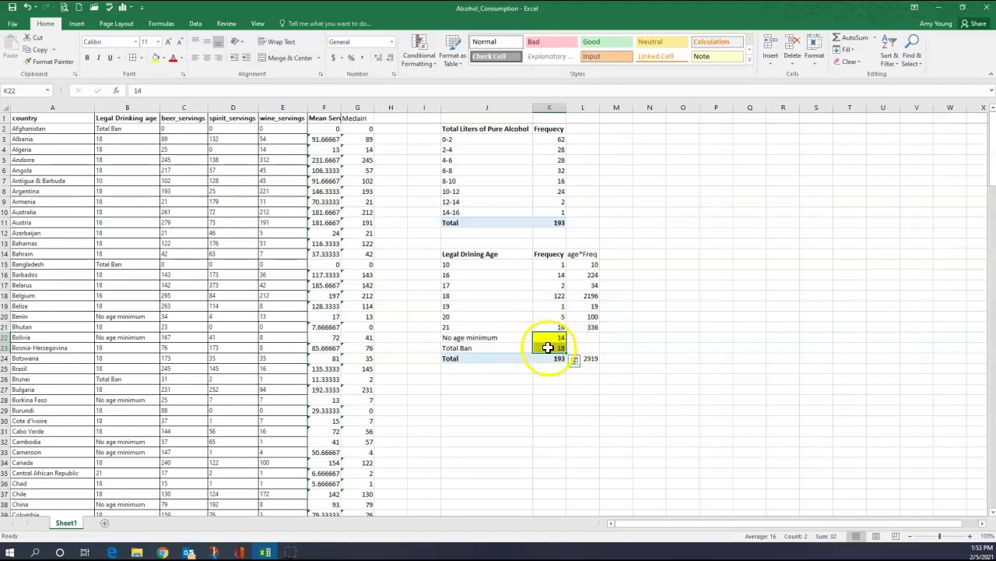
- Subtract the two highlighted frequencies from the total frequency in K25 with =K24-K23-K22
left_click(551, 372)
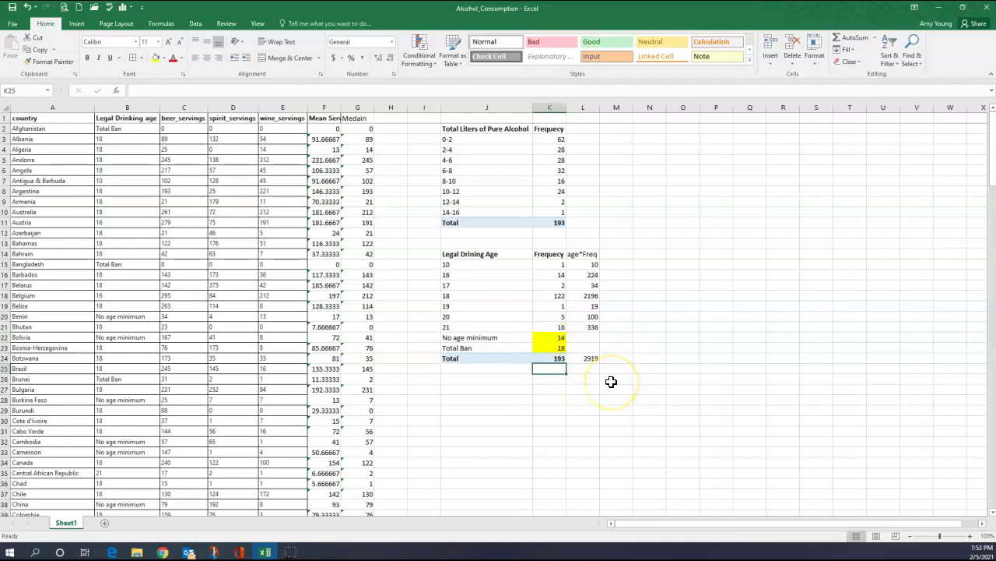
type("=")
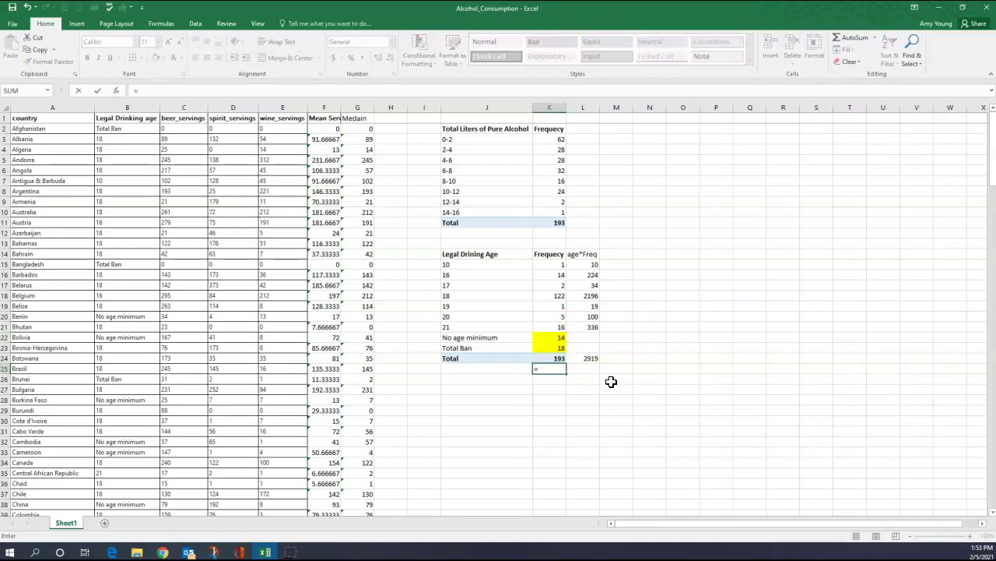
key("Up")
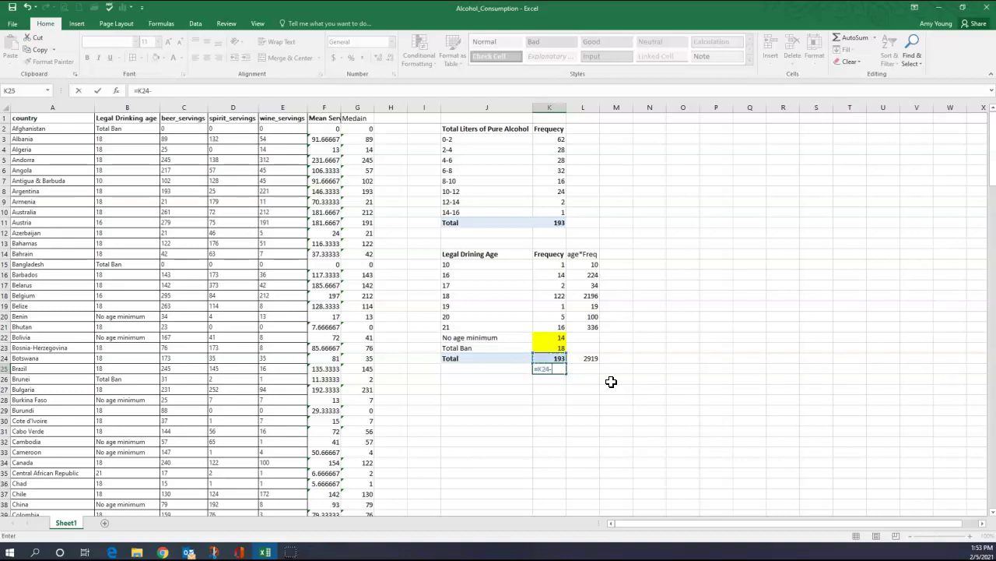
type("-")
key("Up")
key("Up")
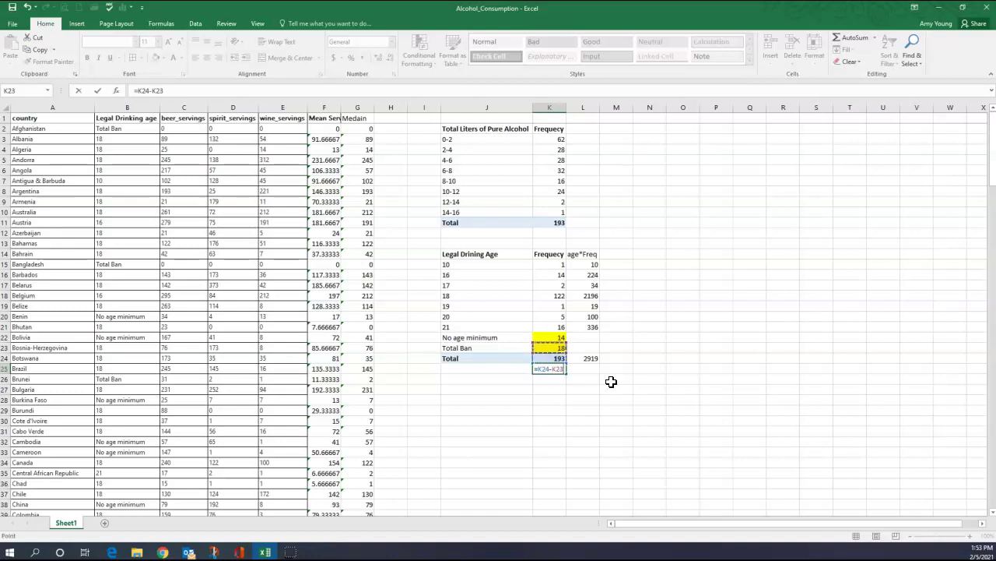
key("Up")
key("Up")
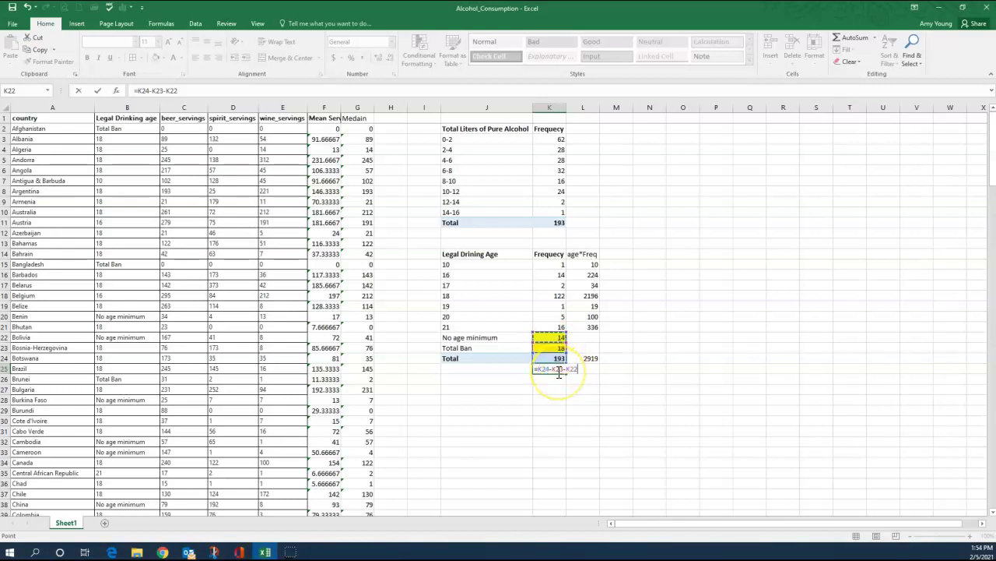
key("Return")
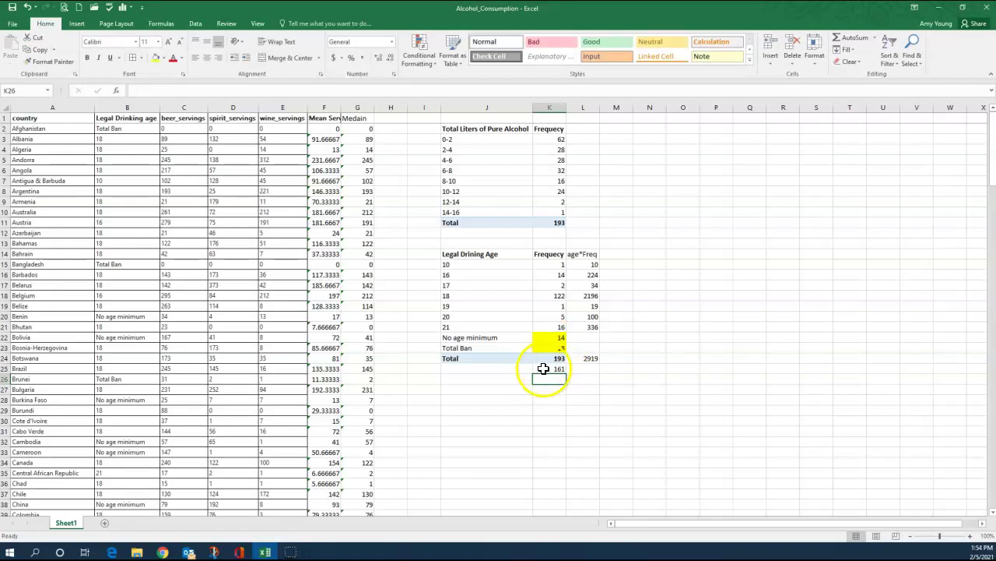
left_click(548, 368)
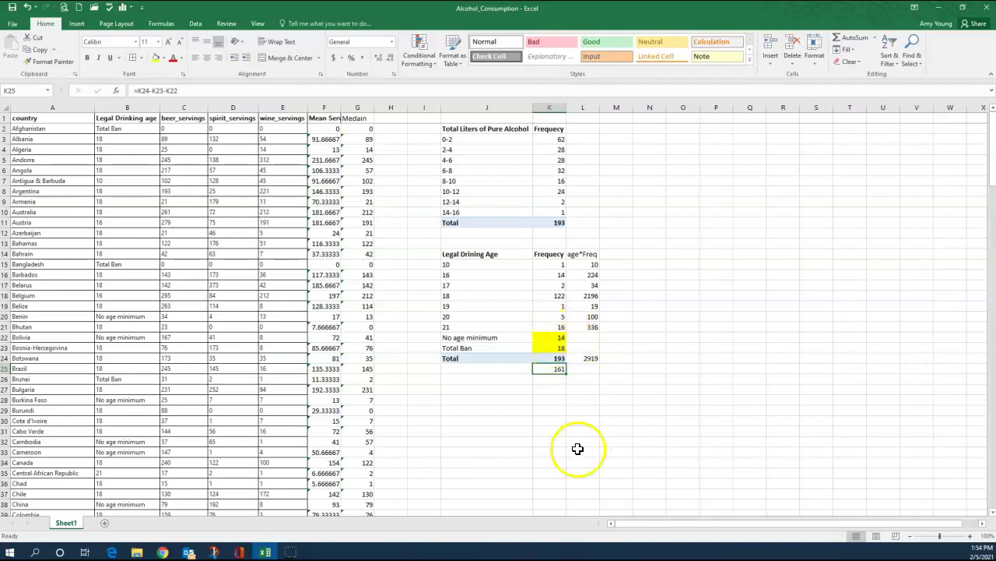
- Label K27 "Mean" and calculate the mean legal drinking age beside it in L27 with =L24/K25
left_click(583, 389)
left_click(546, 392)
type("Mean")
key("Tab")
type("=")
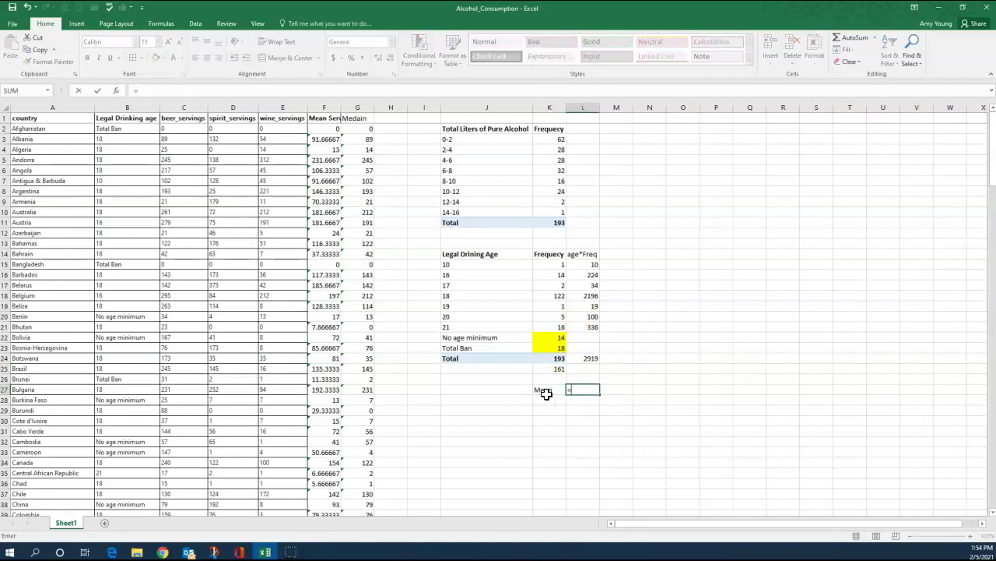
left_click(584, 359)
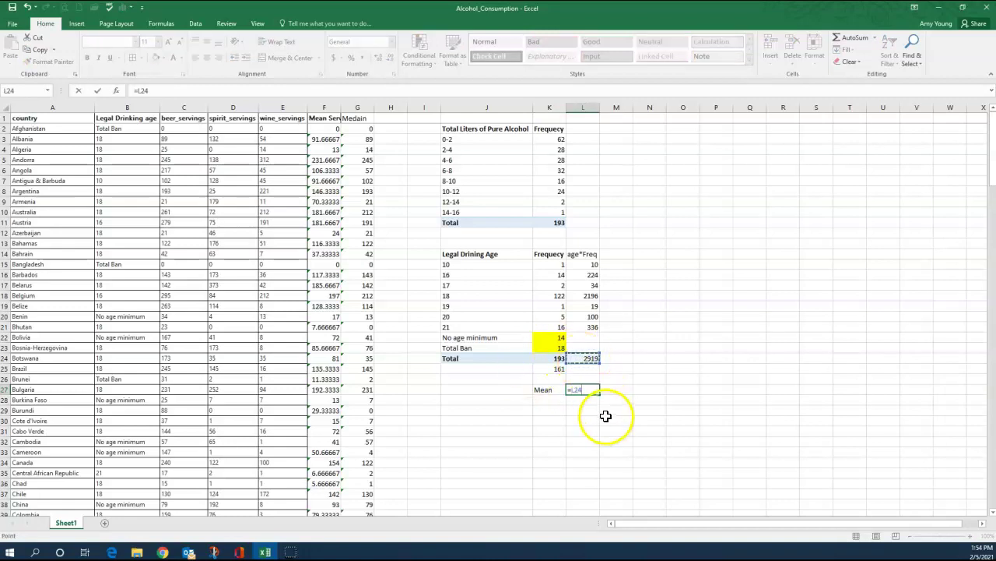
type("/")
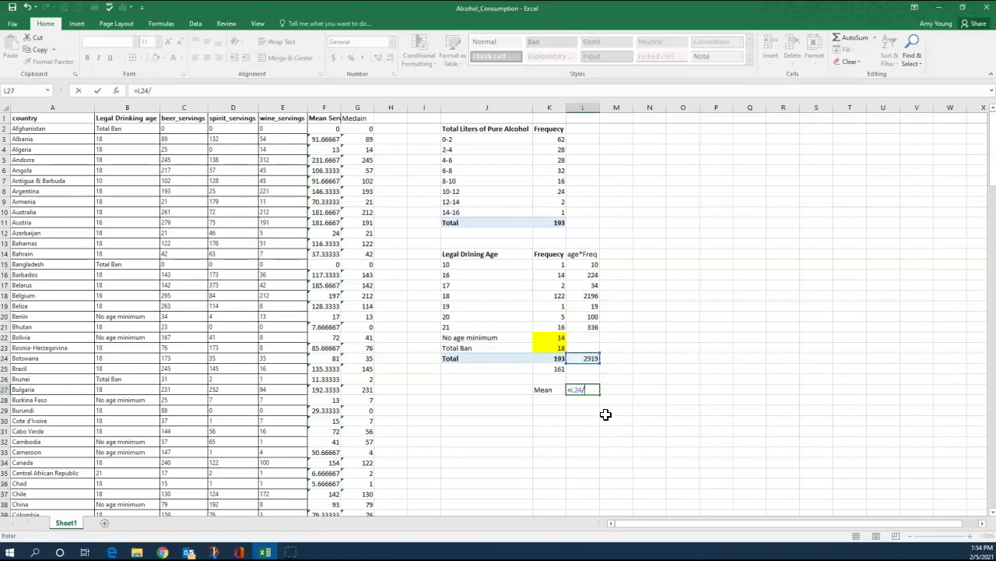
left_click(558, 368)
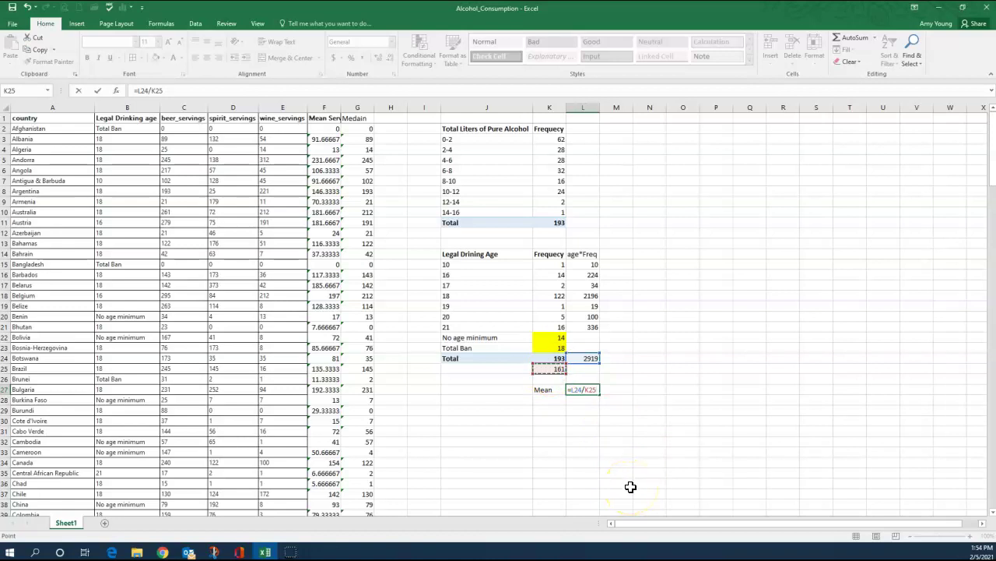
key("Return")
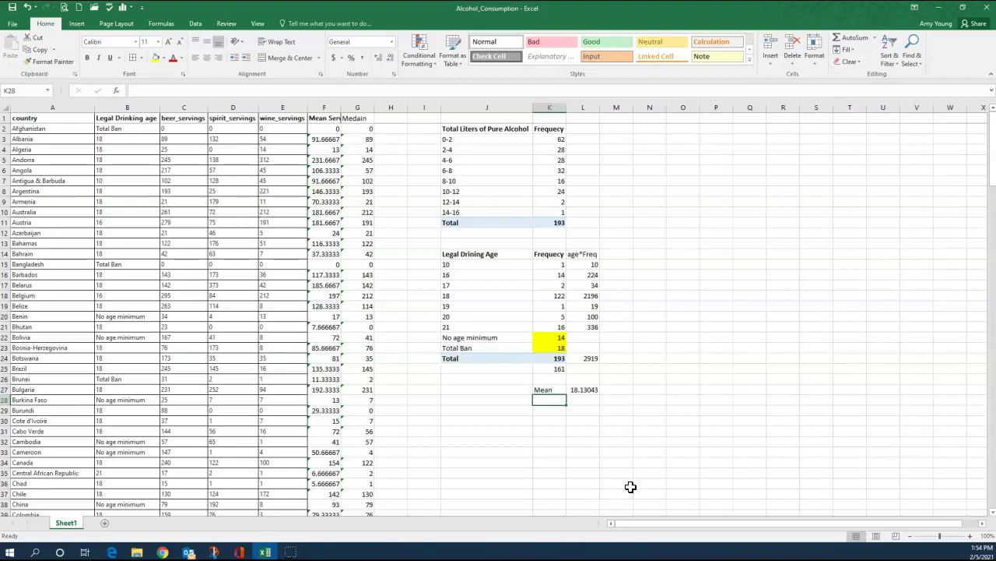
left_click_drag(445, 296, 550, 297)
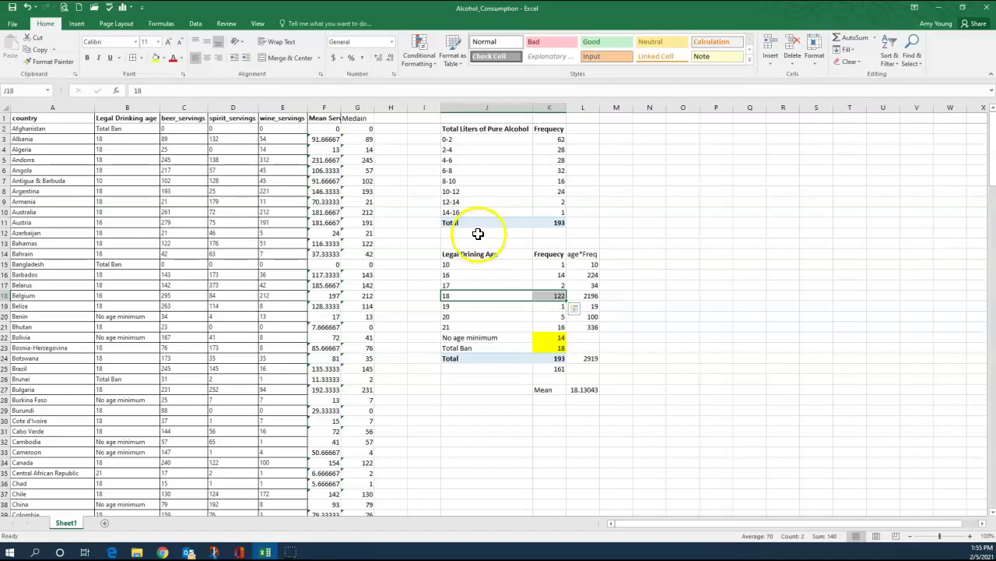
left_click(472, 264)
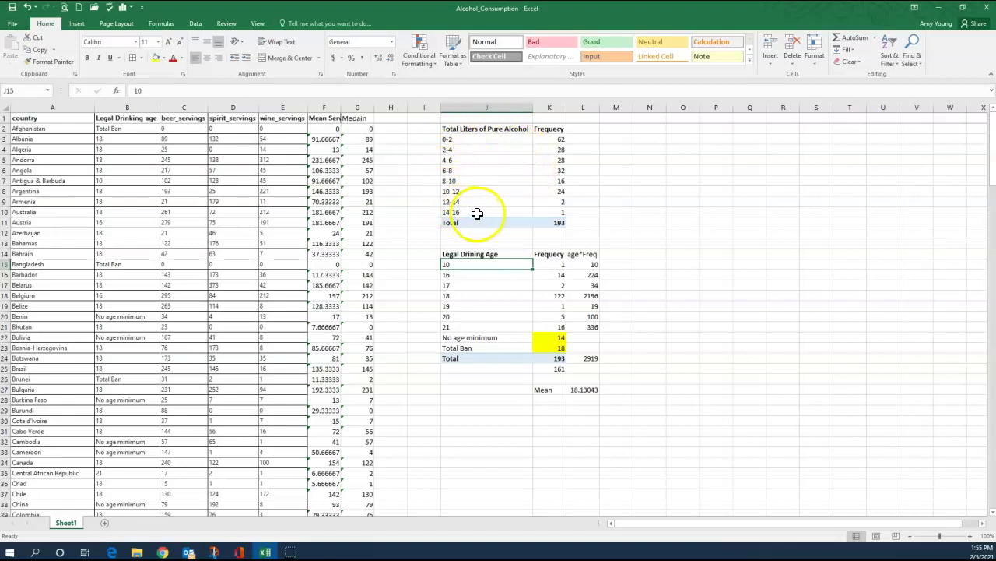
- Add the heading "Midpoints" in L2 beside the pure alcohol frequency column, and fit column L's width to its contents
left_click(583, 129)
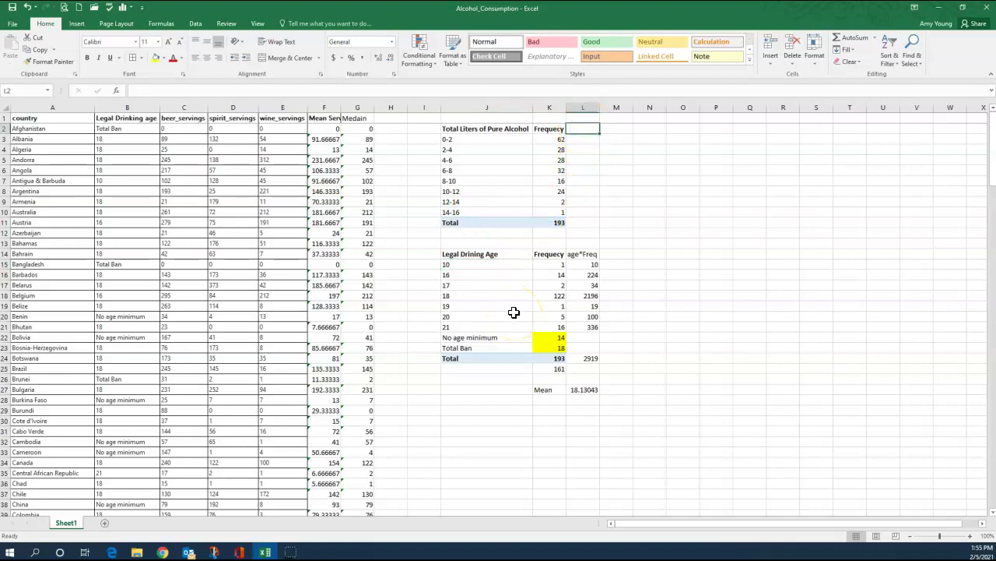
type("midp")
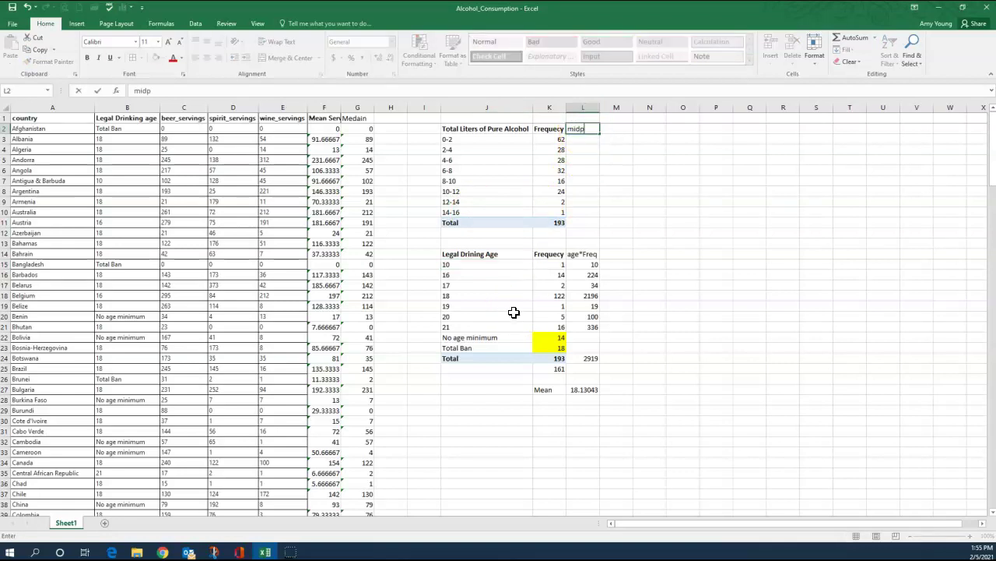
key("BackSpace")
key("BackSpace")
key("BackSpace")
type("Midpoints")
key("Return")
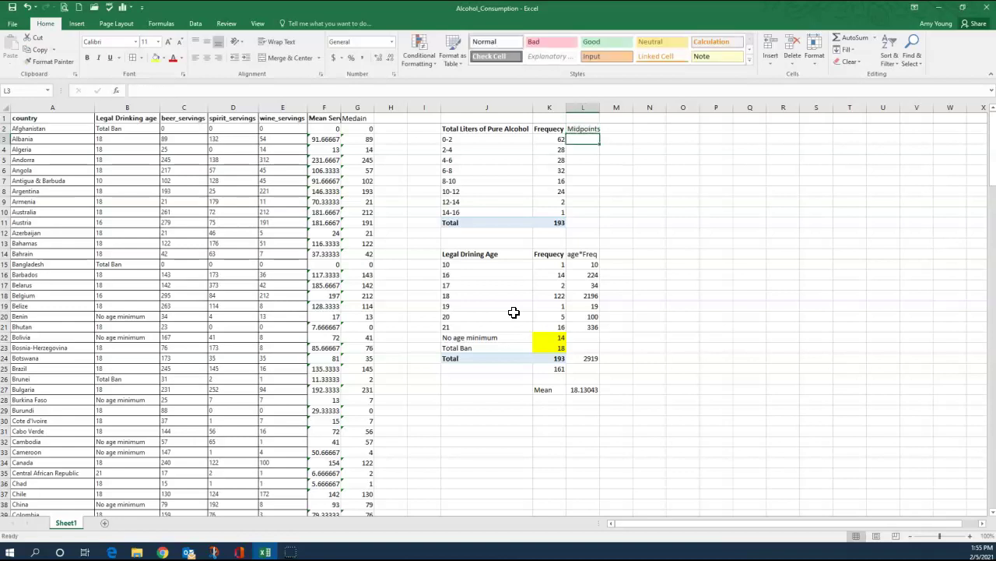
double_click(600, 107)
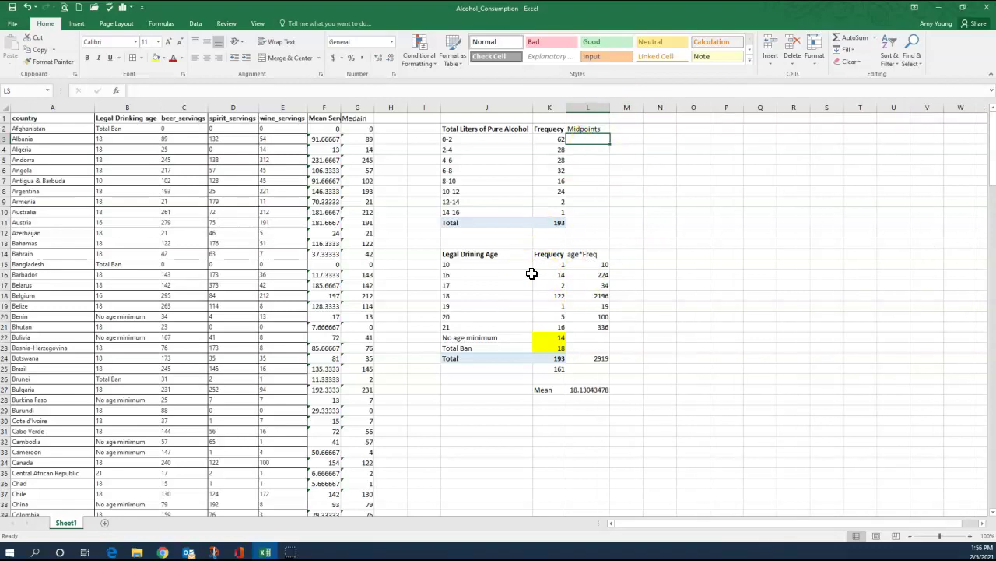
- Calculate the midpoint of the 0-2 liters class in L3 with =(0+2)/2
type("=")
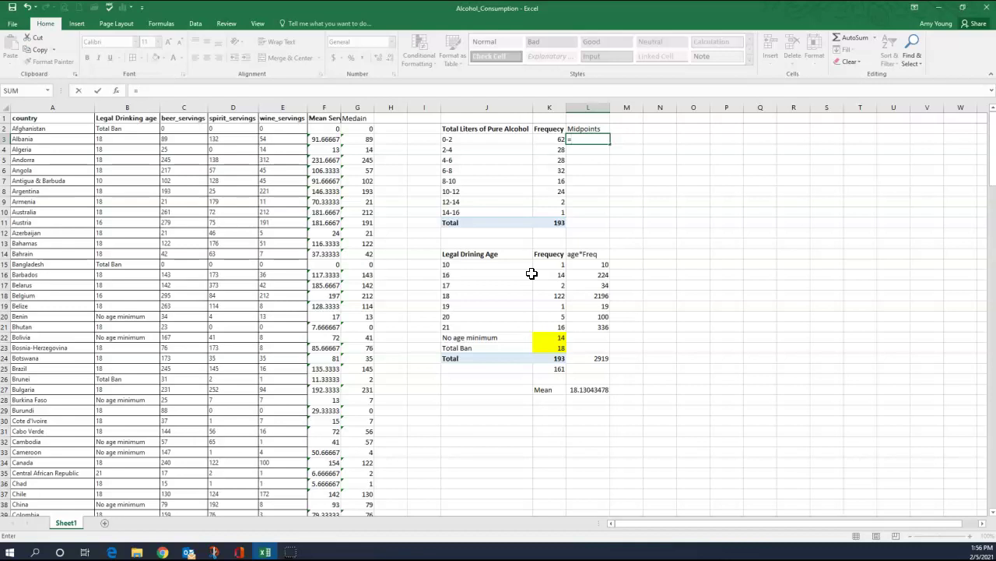
type("(0+2")
type(")/2")
key("Return")
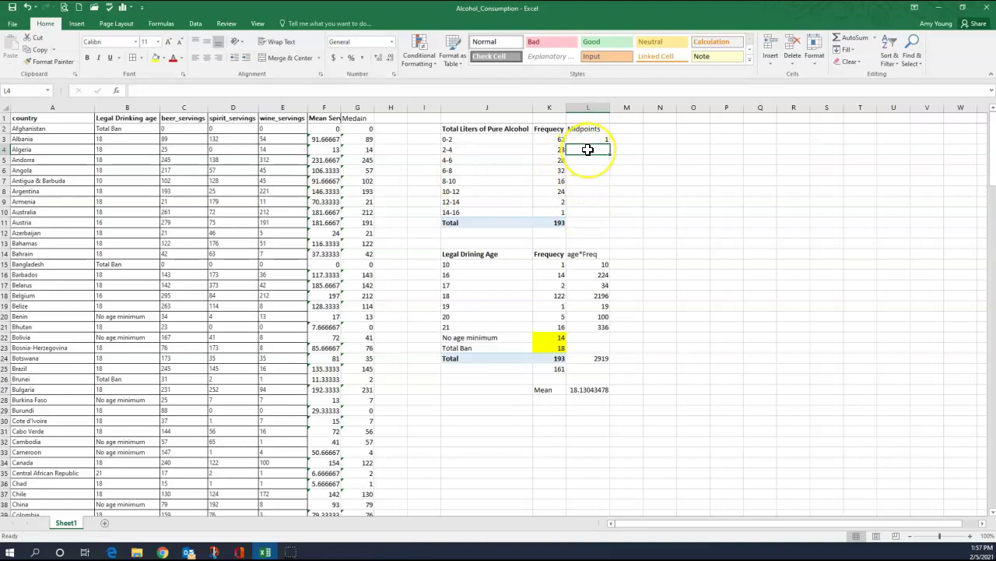
- Calculate the 2-4 class midpoint in L4 with =L3+2, and copy the formula down to L10
type("=")
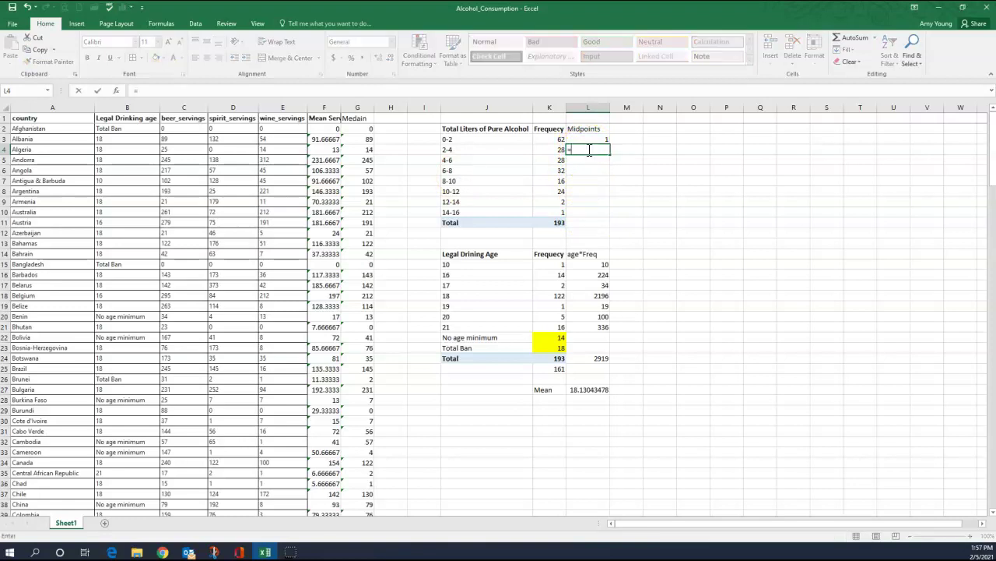
key("Up")
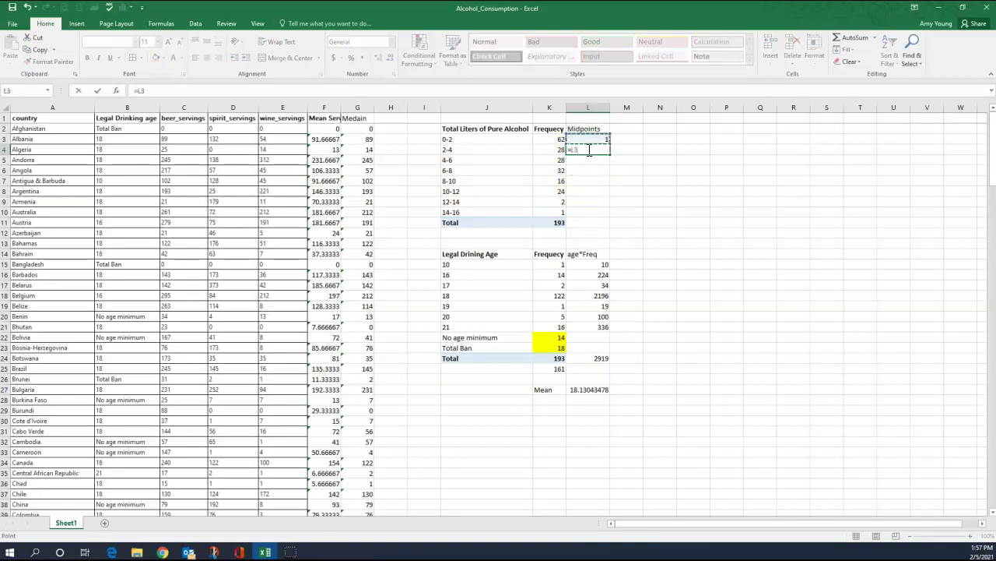
type("+2")
key("Return")
left_click(587, 149)
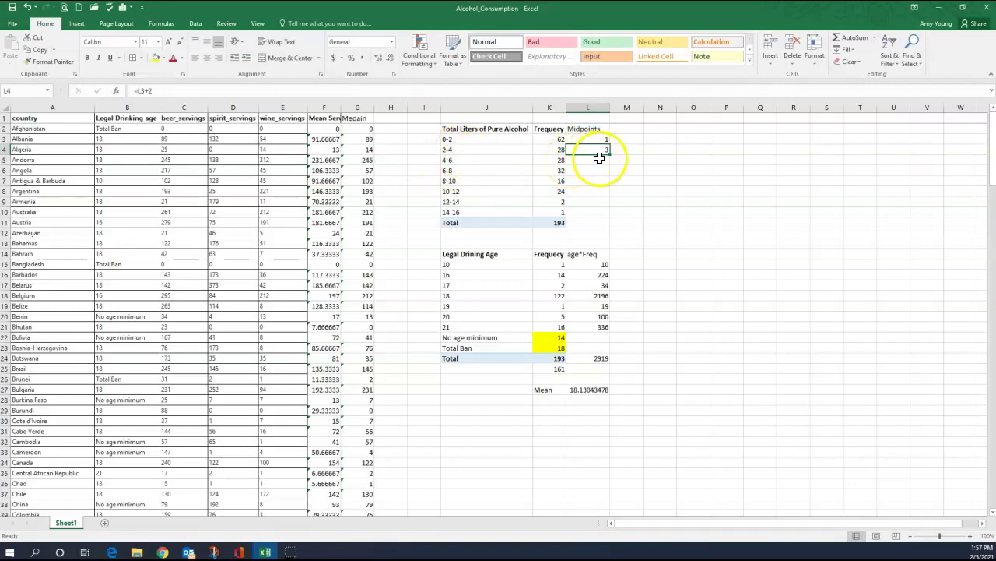
left_click_drag(610, 154, 605, 217)
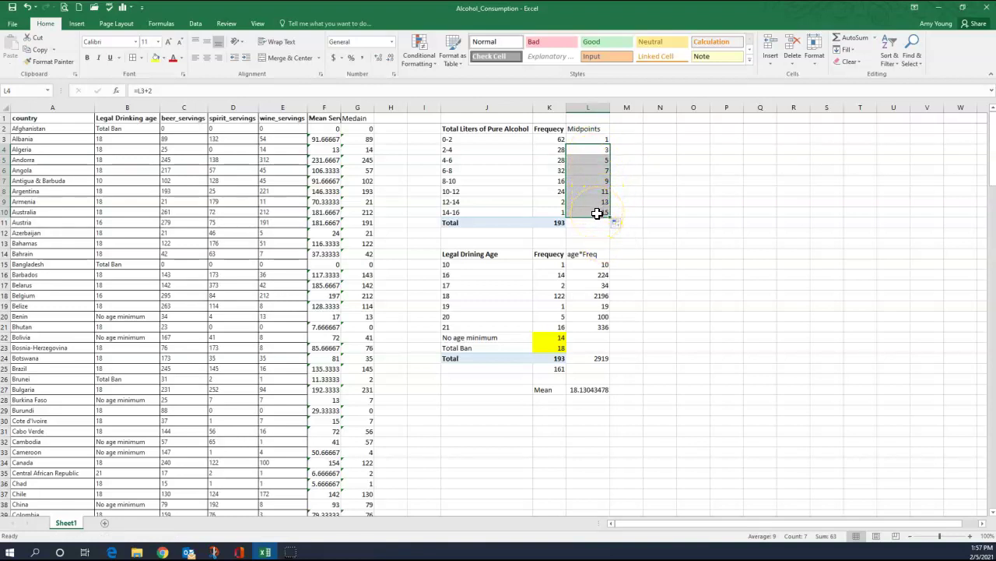
left_click(596, 138)
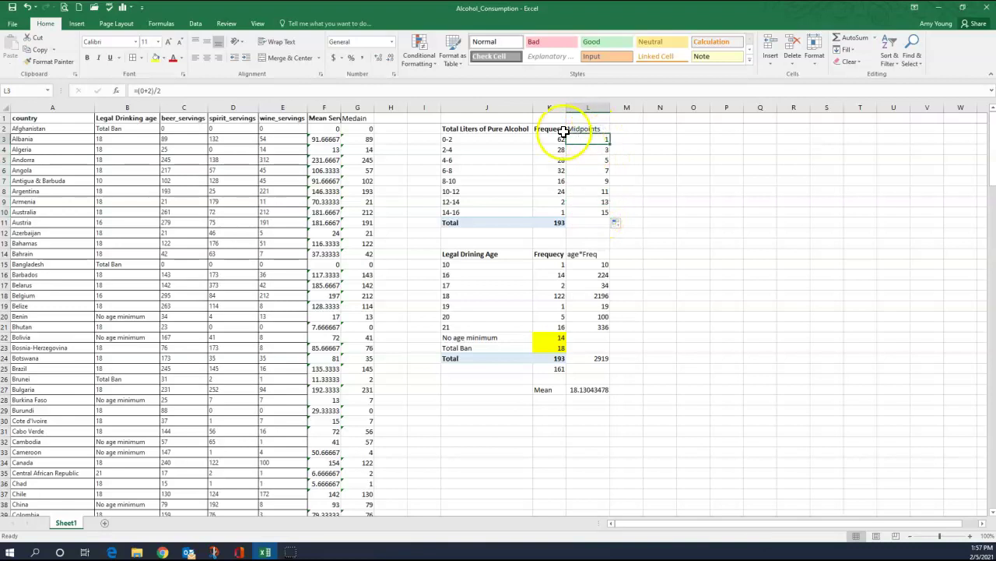
left_click(447, 144)
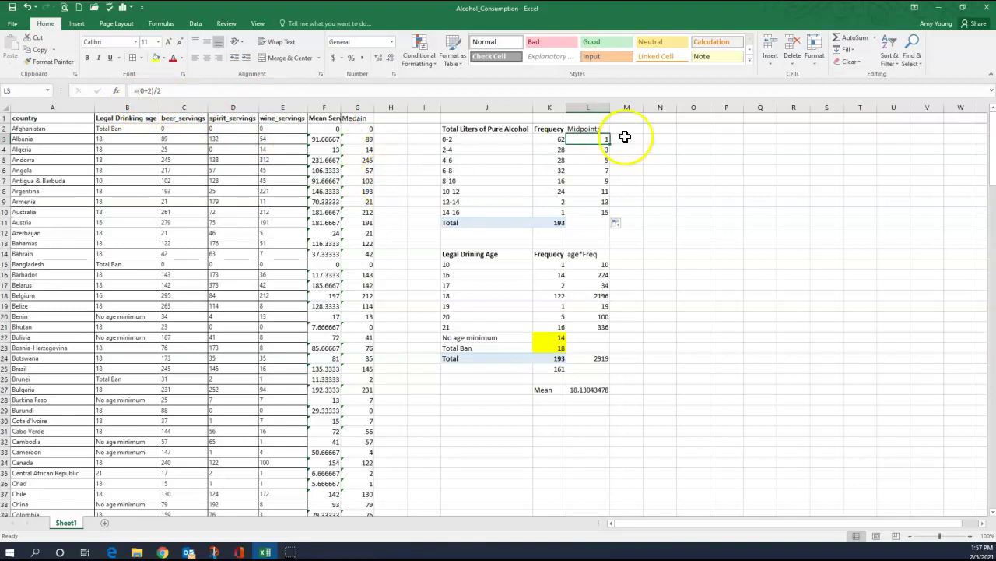
- Add the heading "Freq*Mid" in M2 beside the Midpoints column
left_click(587, 150)
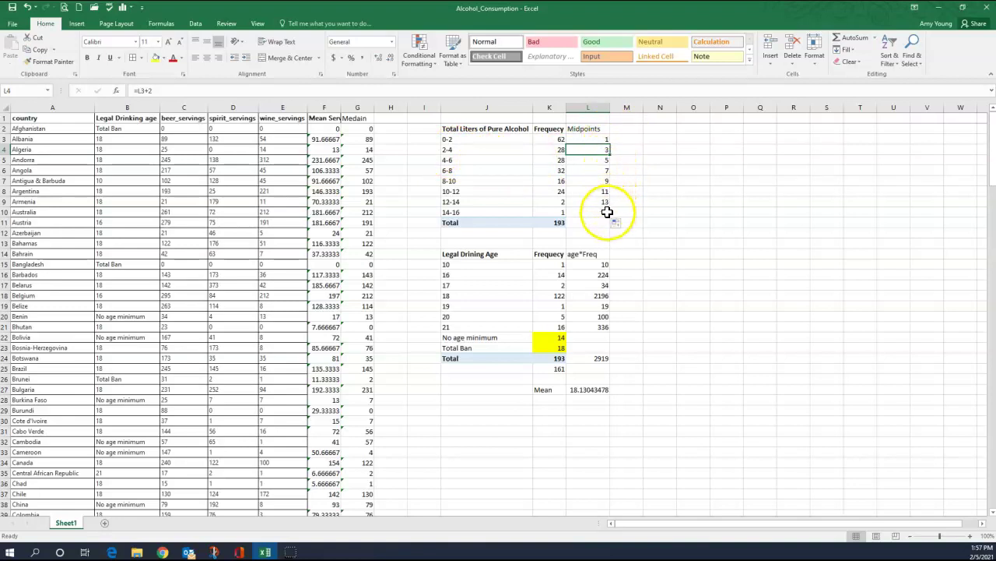
left_click(631, 130)
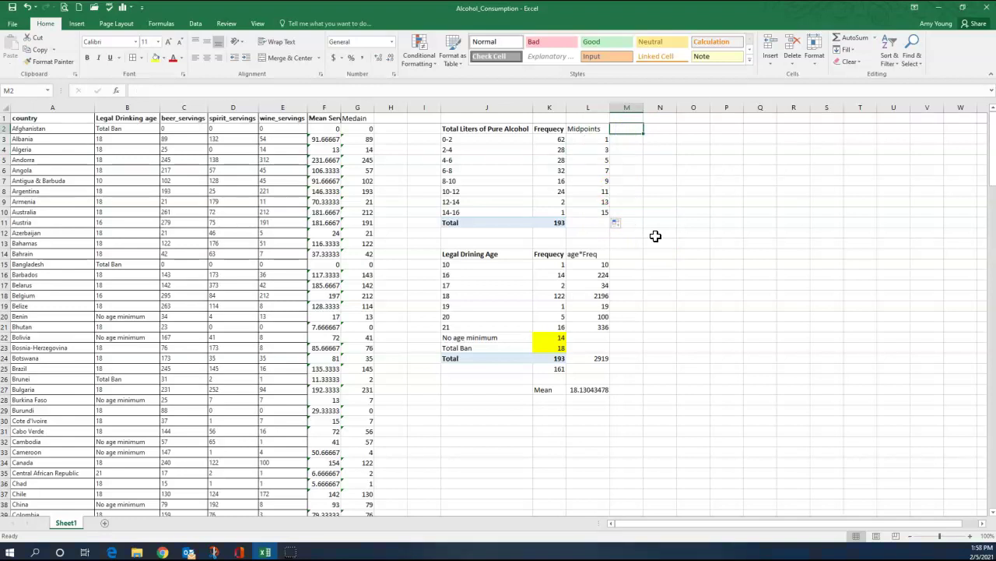
type("Freq")
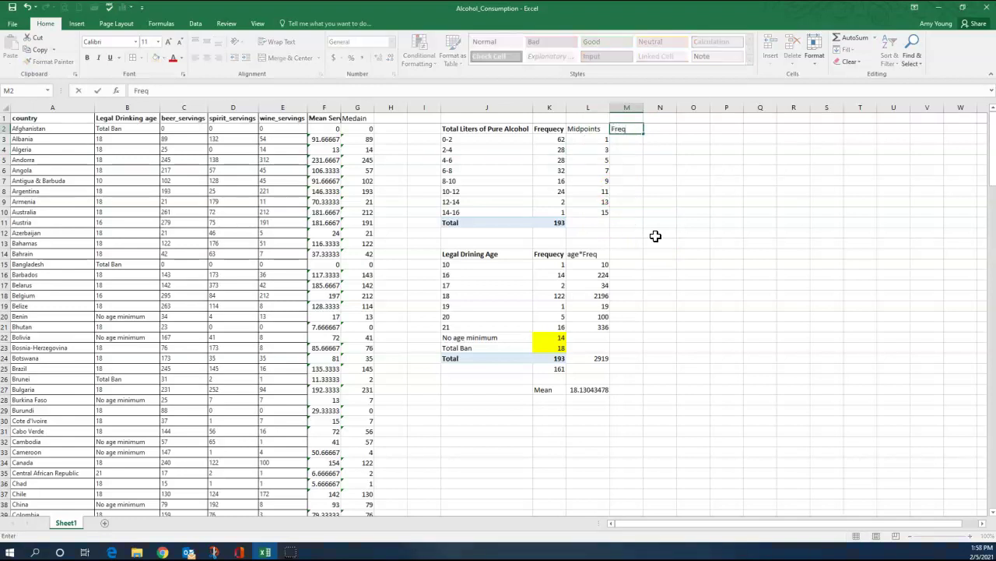
type("*Mid")
key("Return")
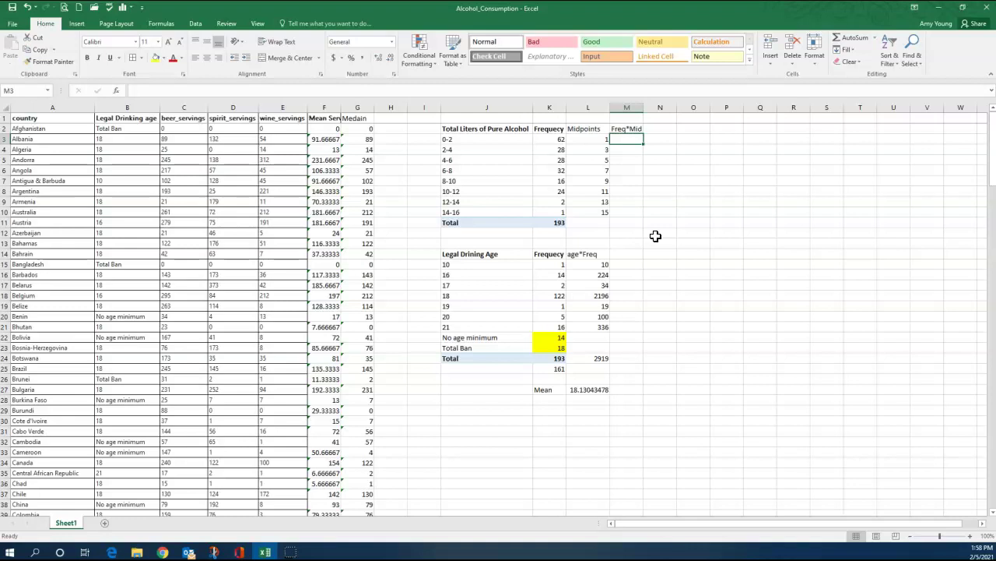
- Multiply frequency by midpoint for the 0-2 class in M3 with =K3*L3, and copy the formula down to M10
type("=")
key("Left")
key("Left")
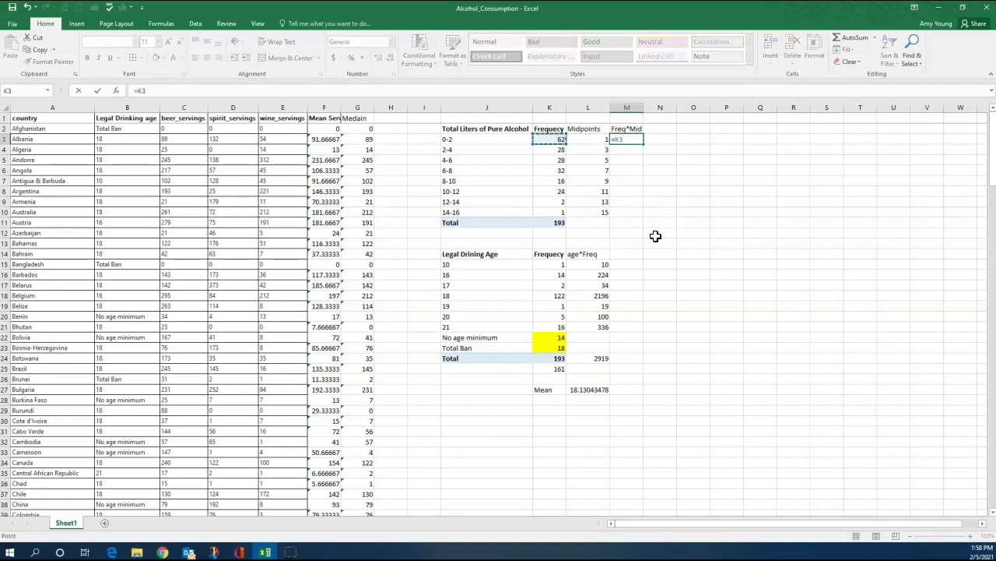
type("*")
key("Left")
key("Return")
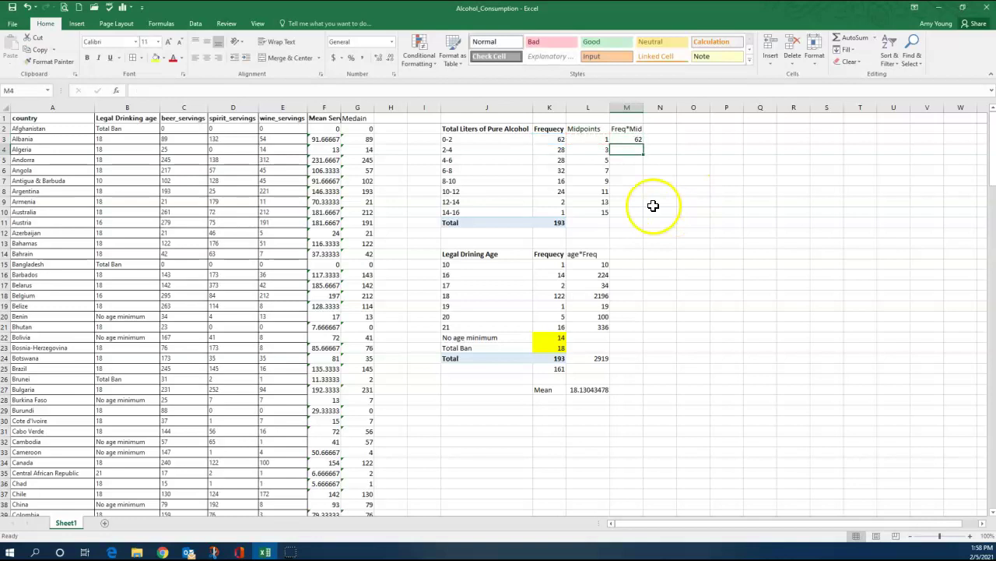
left_click(624, 140)
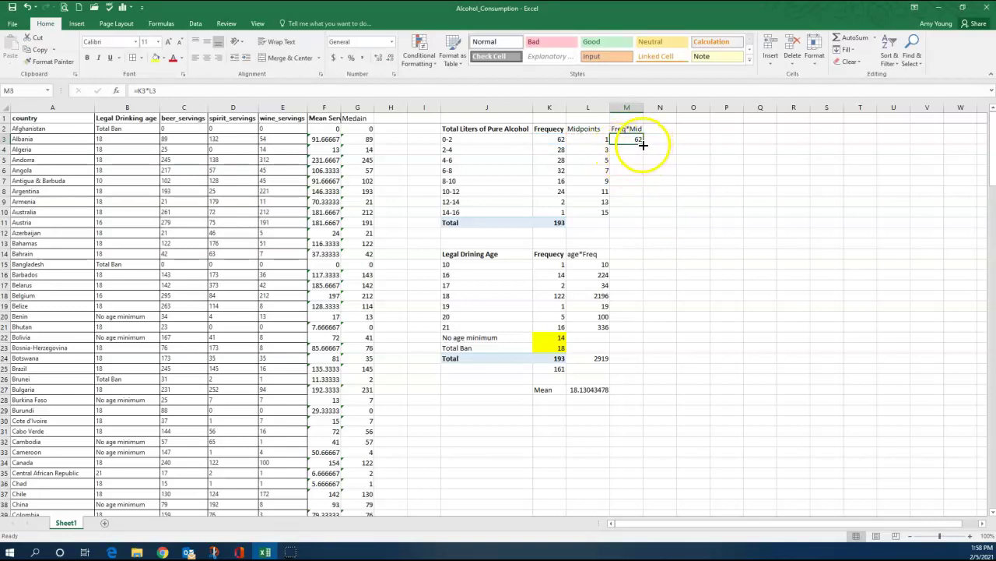
left_click_drag(643, 145, 646, 212)
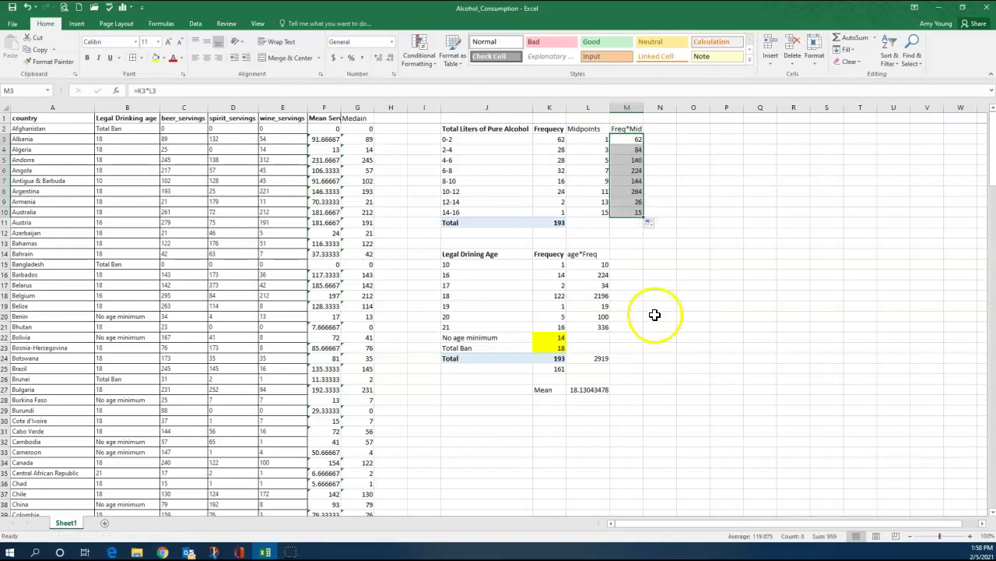
- Total the Freq*Mid products in M11 with =Sum(M3:M10)
left_click(631, 225)
type("=S")
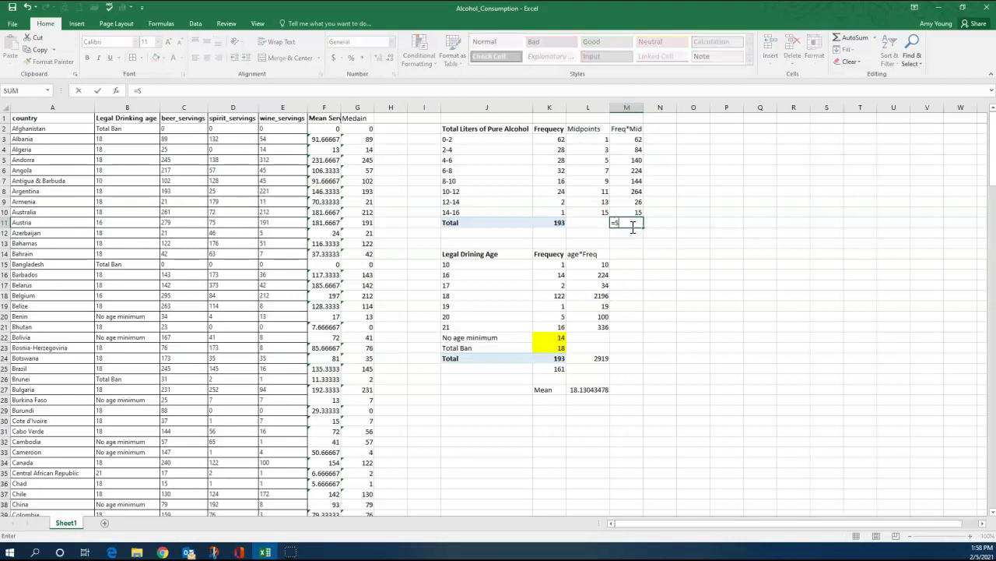
type("um(")
left_click_drag(635, 138, 624, 208)
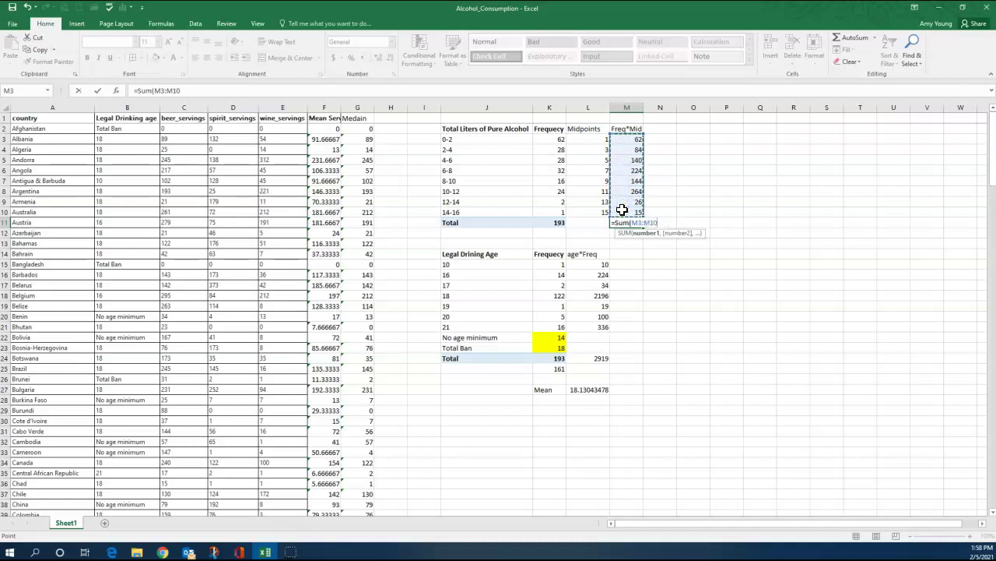
type(")")
key("Return")
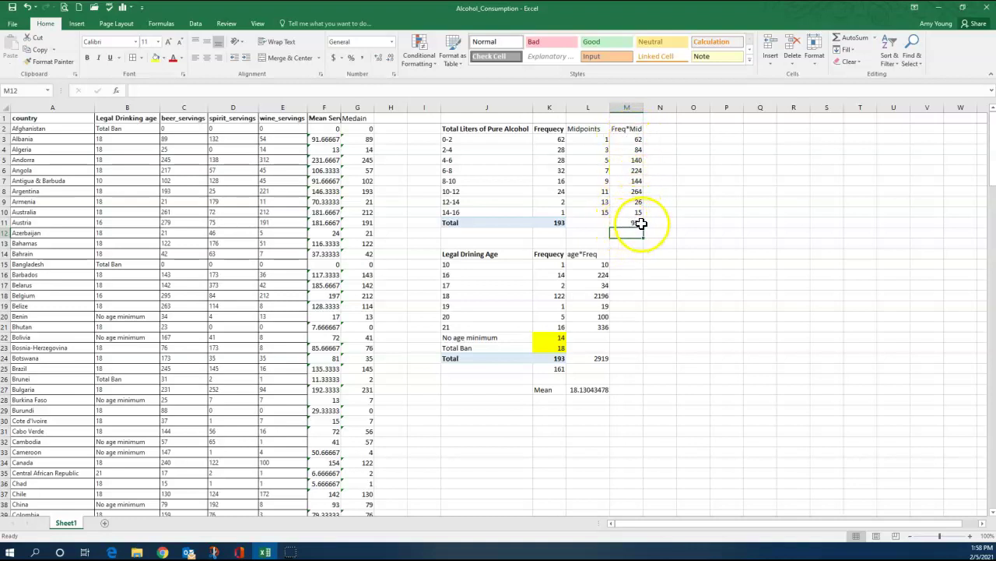
- Label J12 "Mean" and calculate the mean liters of pure alcohol beside it in K12 with =M11/K11
left_click(510, 238)
type("Mean")
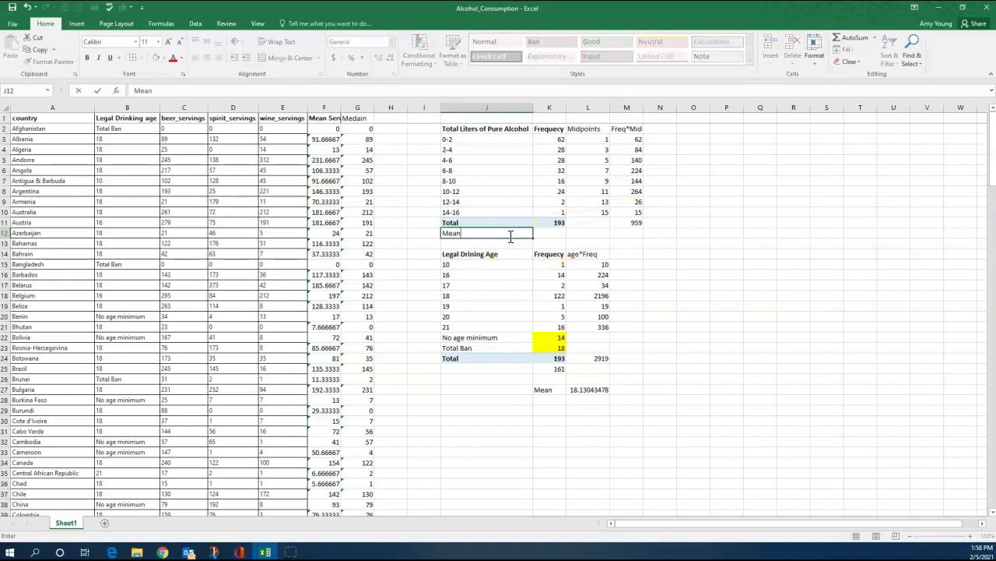
key("Tab")
type("=")
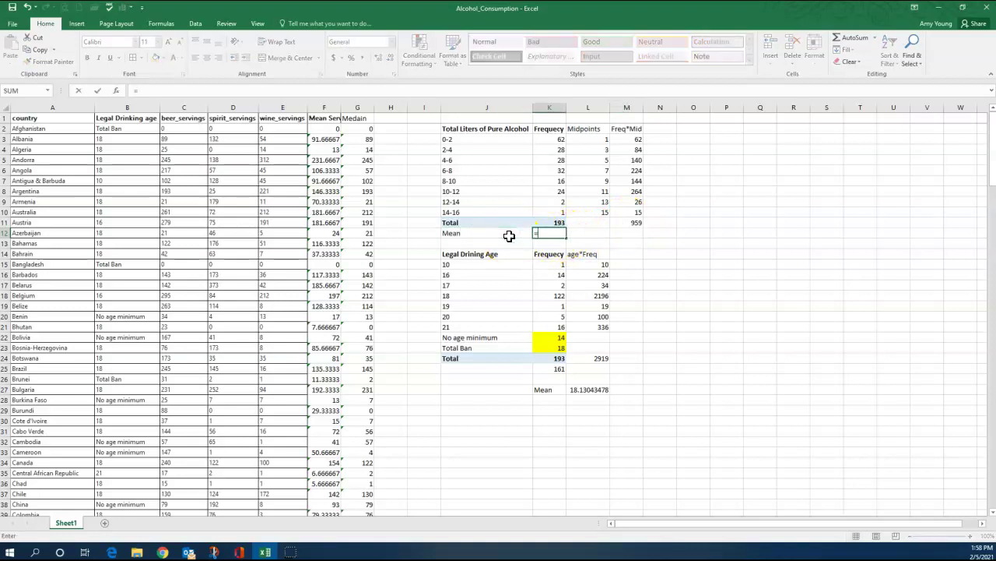
left_click(632, 222)
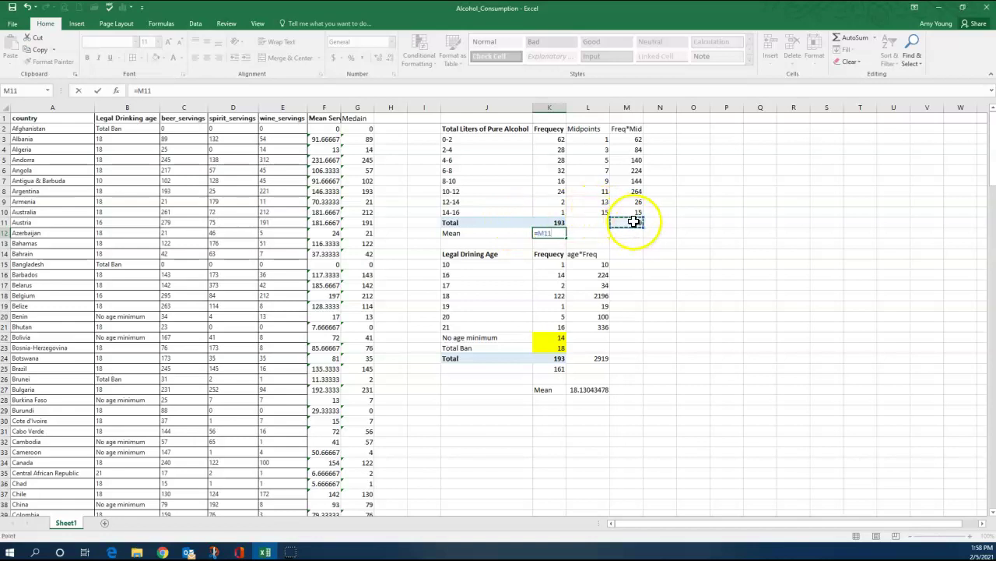
type("-")
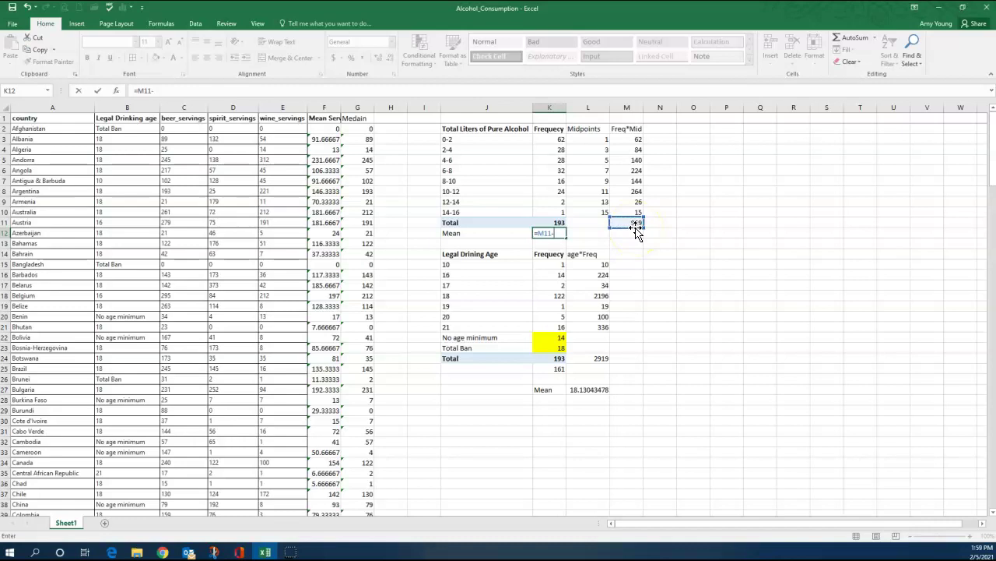
key("BackSpace")
type("/")
left_click(550, 222)
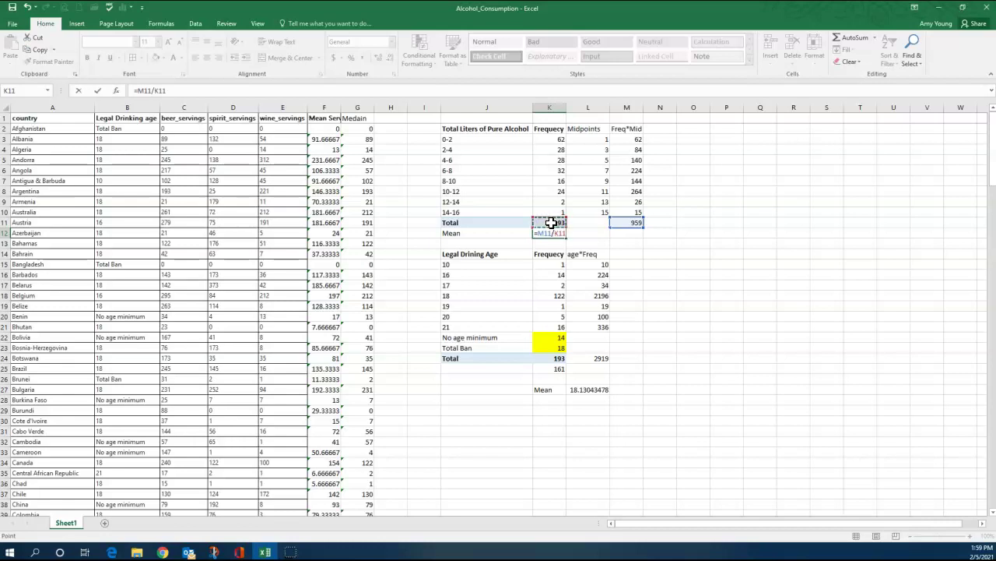
key("Return")
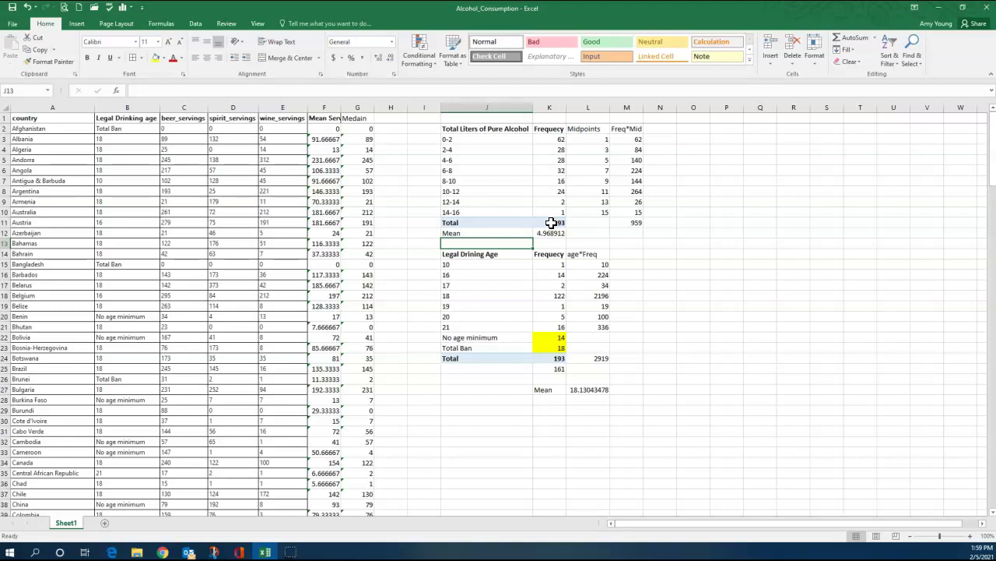
- Examine both frequency tables for the modal legal drinking age and the modal class of pure alcohol liters
left_click(552, 232)
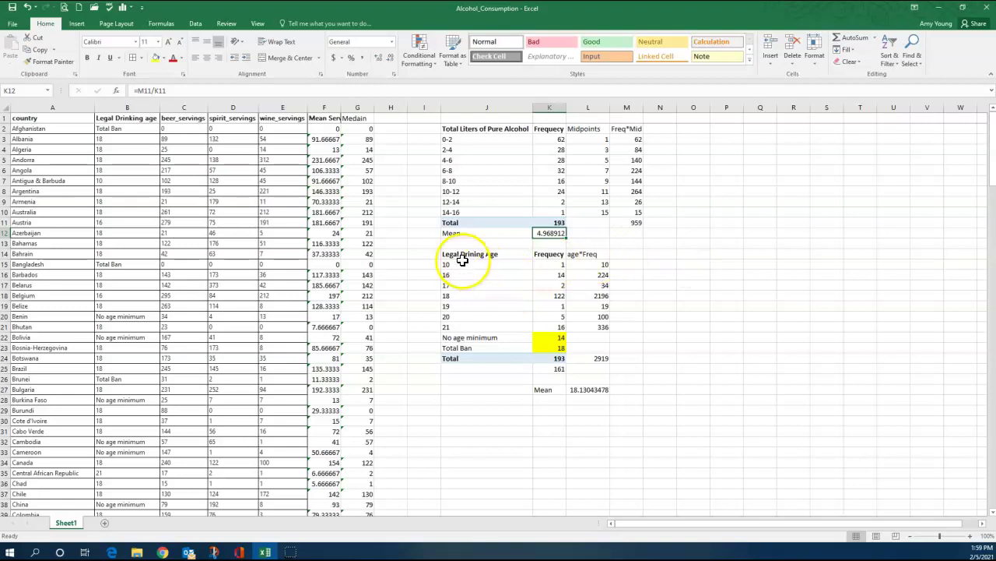
left_click_drag(457, 255, 589, 325)
left_click_drag(472, 257, 591, 347)
left_click_drag(445, 295, 559, 296)
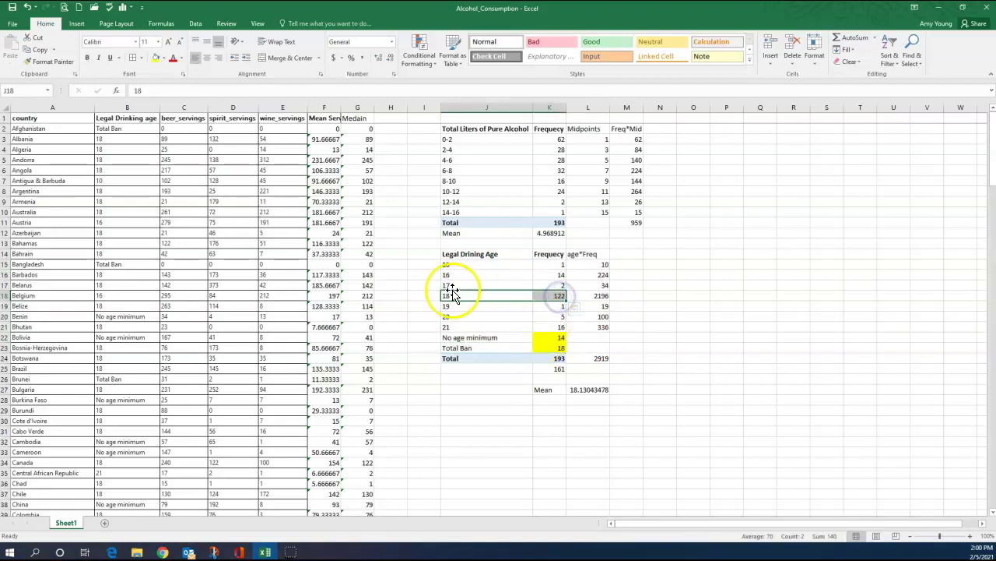
mouse_move(459, 296)
left_mouse_down()
mouse_move(507, 296)
mouse_move(452, 296)
left_mouse_up()
left_click_drag(562, 296, 472, 296)
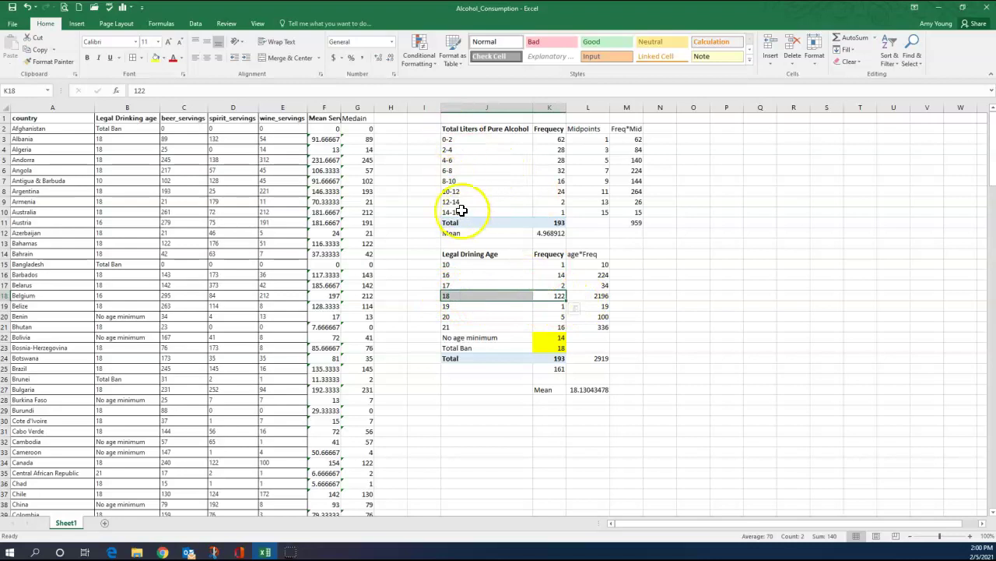
left_click(491, 337)
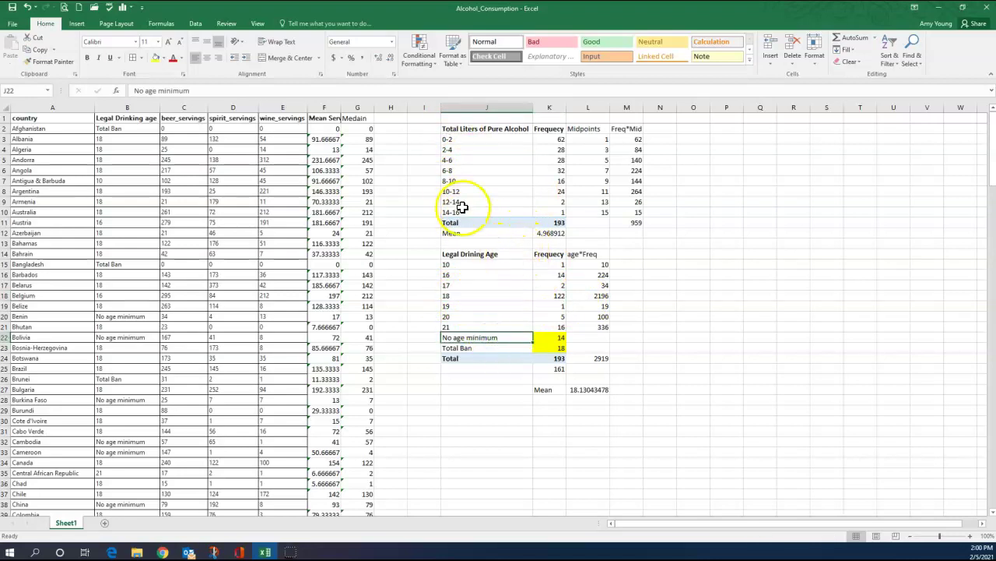
left_click_drag(445, 171, 559, 171)
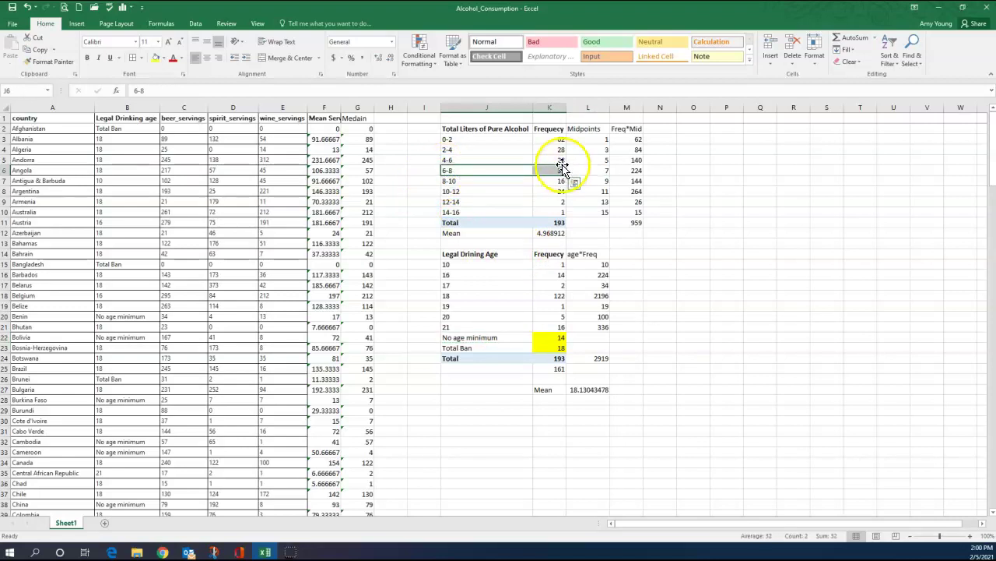
left_click(450, 139)
left_click_drag(450, 139, 559, 146)
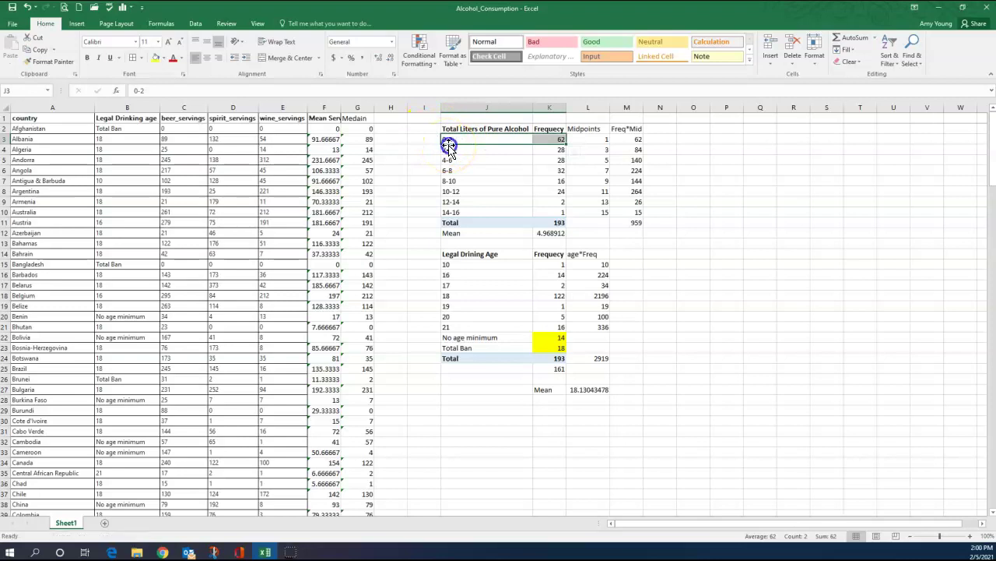
left_click(453, 159)
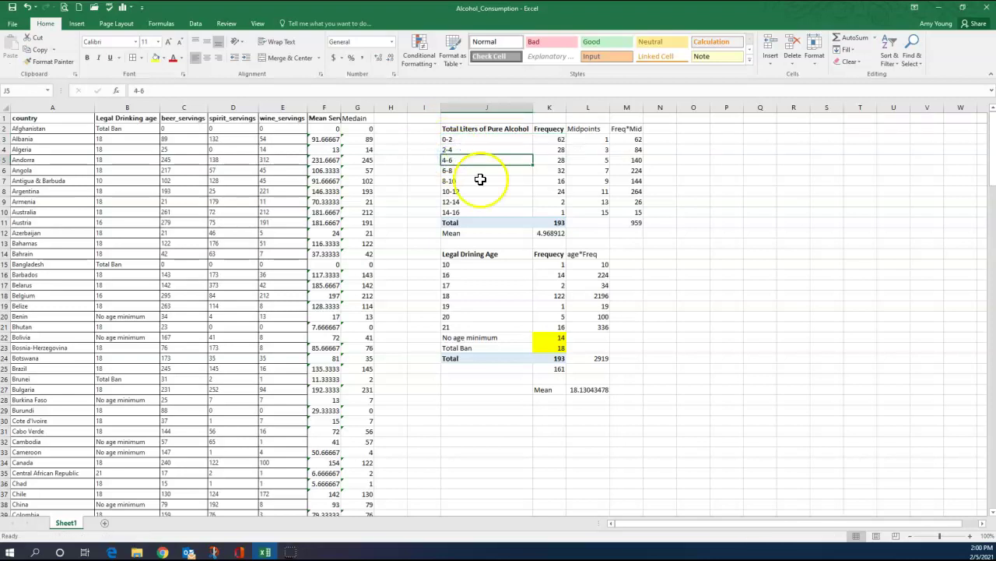